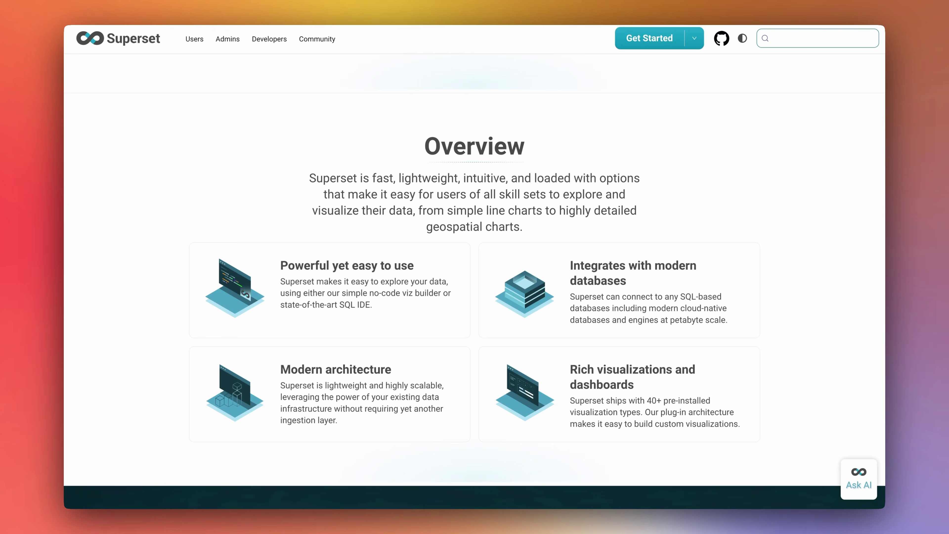
Review the Superset overview, its Quickstart installation steps and the Elestio platform features
{"action": "scroll", "coordinate": [475, 280], "scroll_direction": "down", "scroll_amount": 10}
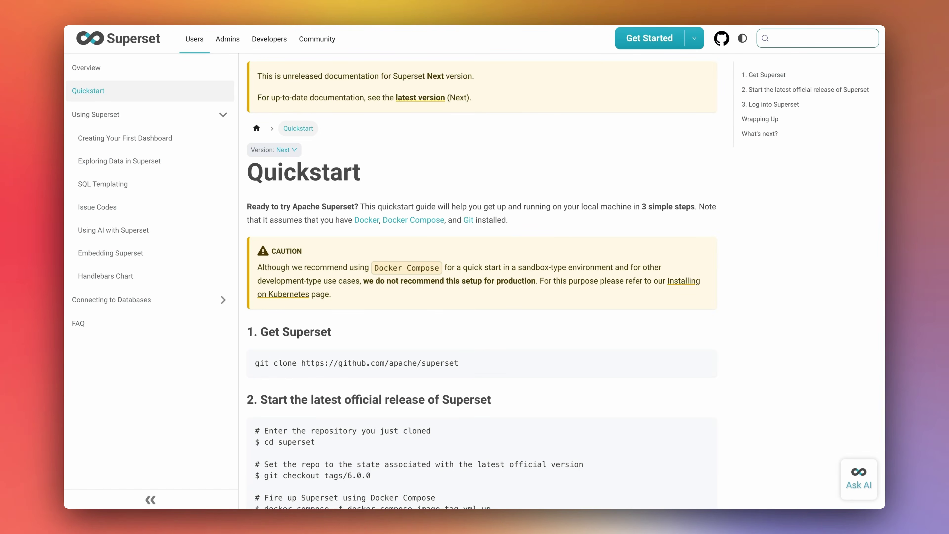
{"action": "scroll", "coordinate": [481, 282], "scroll_direction": "down", "scroll_amount": 4}
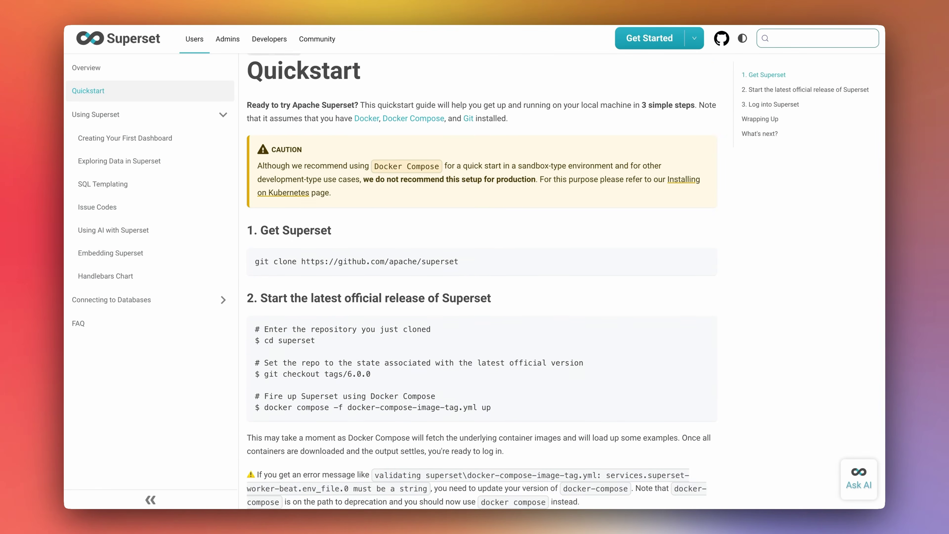
{"action": "scroll", "coordinate": [481, 277], "scroll_direction": "down", "scroll_amount": 4}
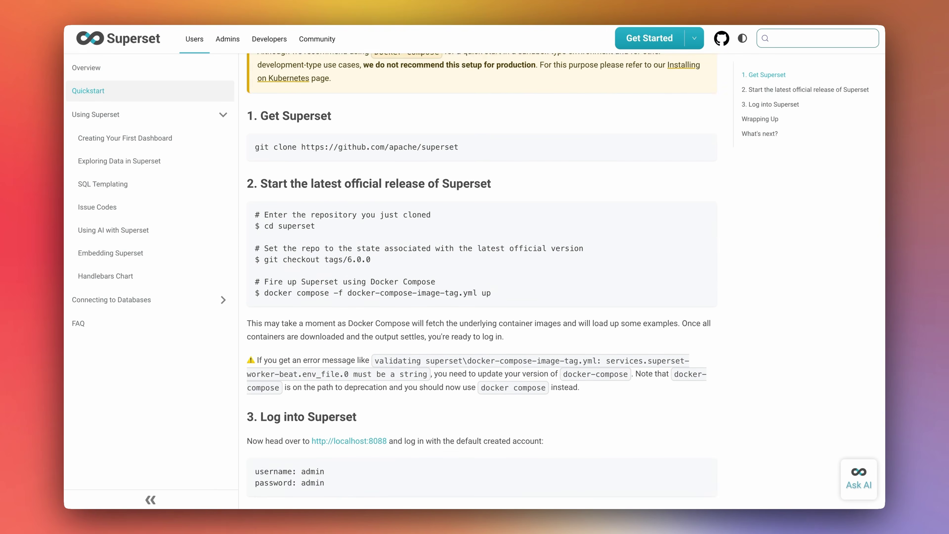
{"action": "scroll", "coordinate": [478, 282], "scroll_direction": "down", "scroll_amount": 4}
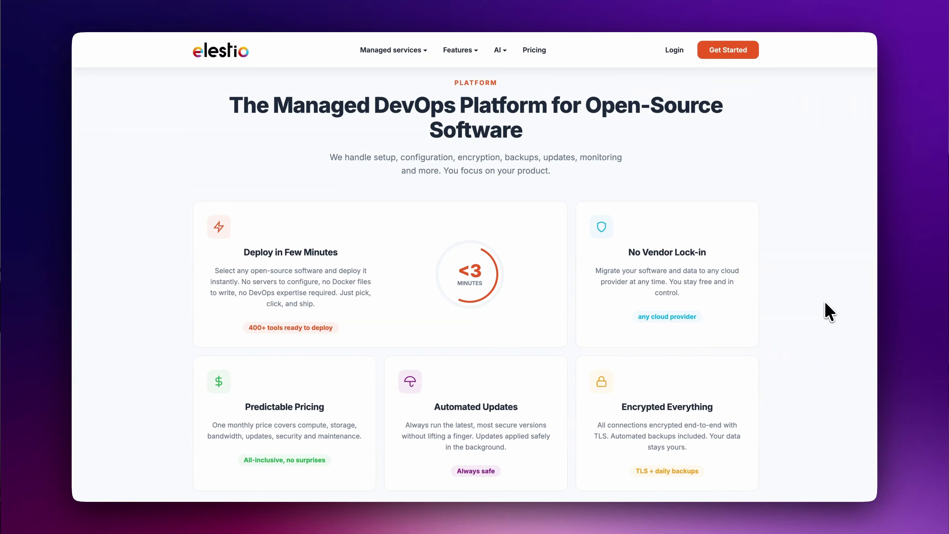
{"action": "scroll", "coordinate": [829, 312], "scroll_direction": "down", "scroll_amount": 10}
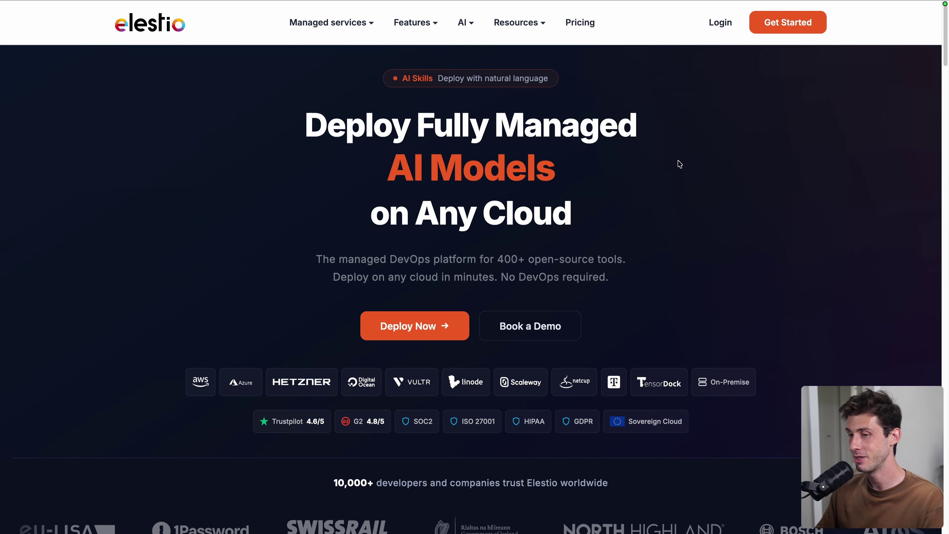
Log in to Elestio and start a new service deployment with Superset as the selected software
{"action": "left_click", "coordinate": [718, 27]}
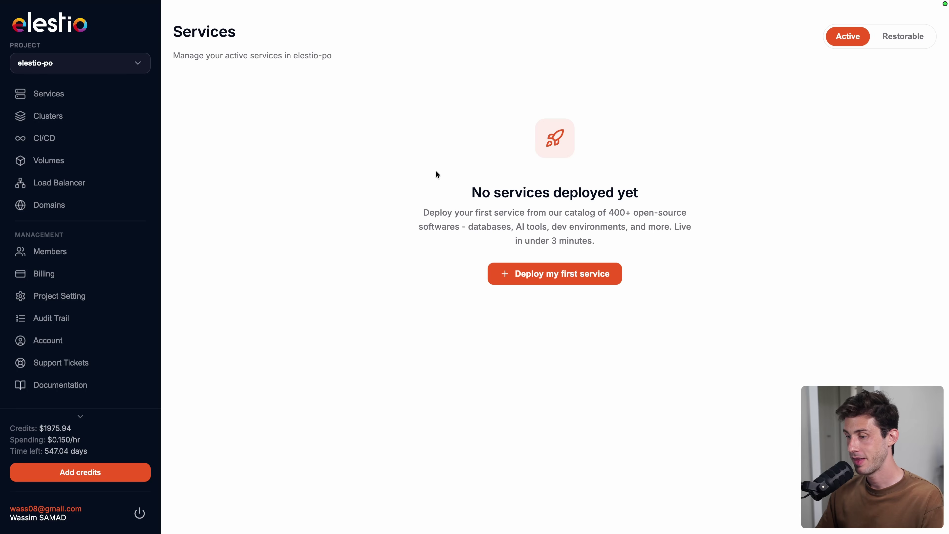
{"action": "left_click", "coordinate": [518, 275]}
{"action": "type", "text": "superse"}
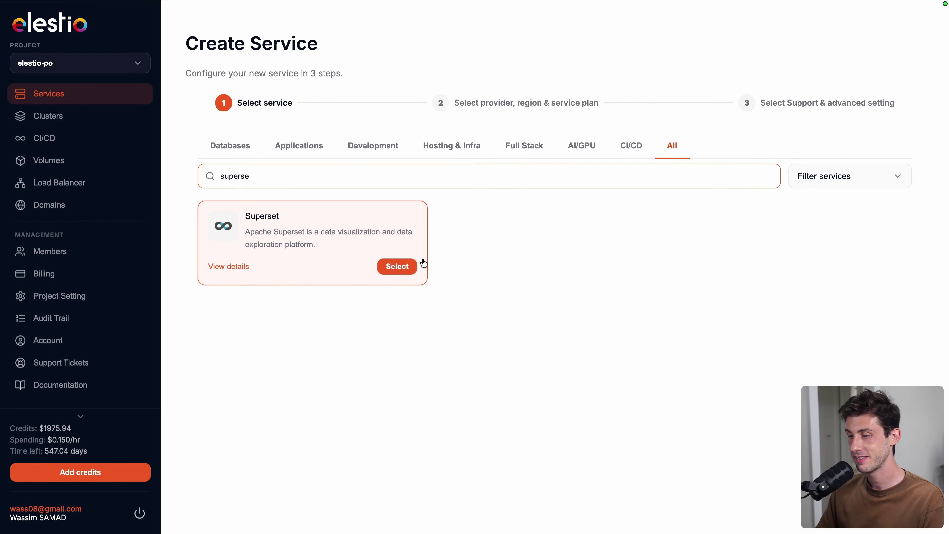
{"action": "left_click", "coordinate": [398, 266]}
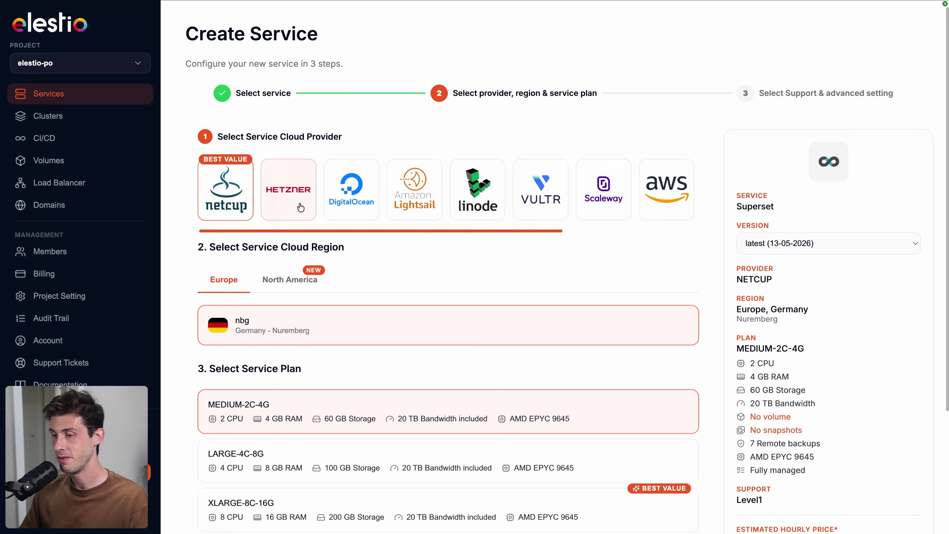
Compare cloud providers, choose netcup in Nuremberg with the MEDIUM-2C-4G plan, and continue to the support settings
{"action": "left_click", "coordinate": [300, 206]}
{"action": "left_click", "coordinate": [353, 201]}
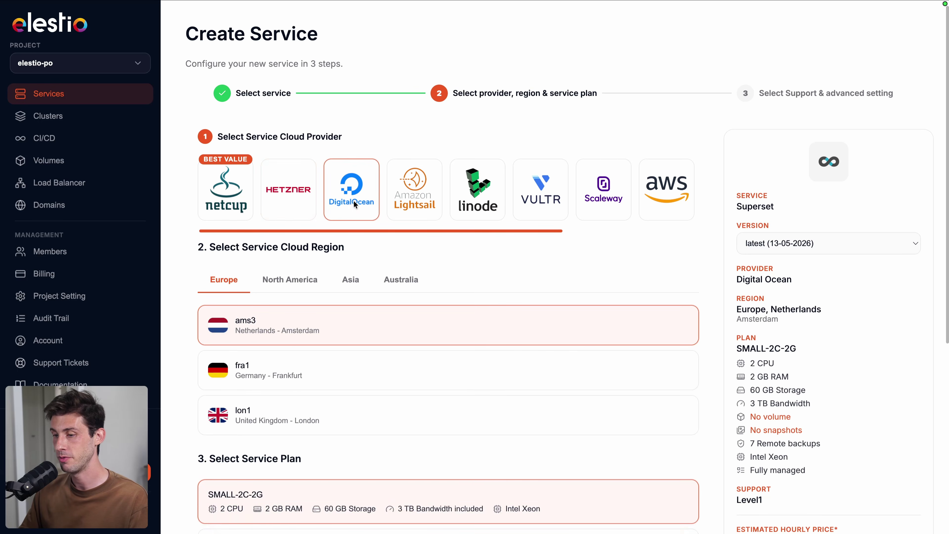
{"action": "left_click", "coordinate": [236, 203]}
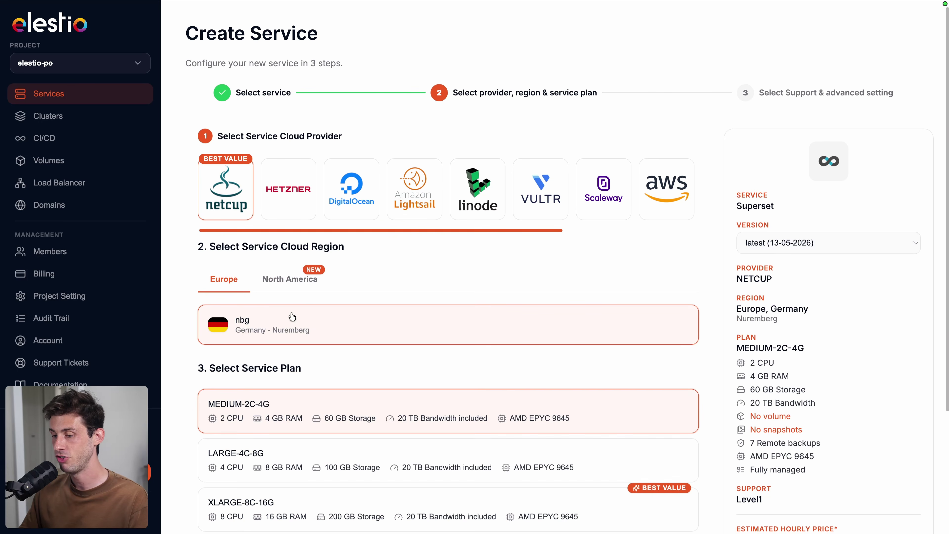
{"action": "scroll", "coordinate": [293, 316], "scroll_direction": "down", "scroll_amount": 4}
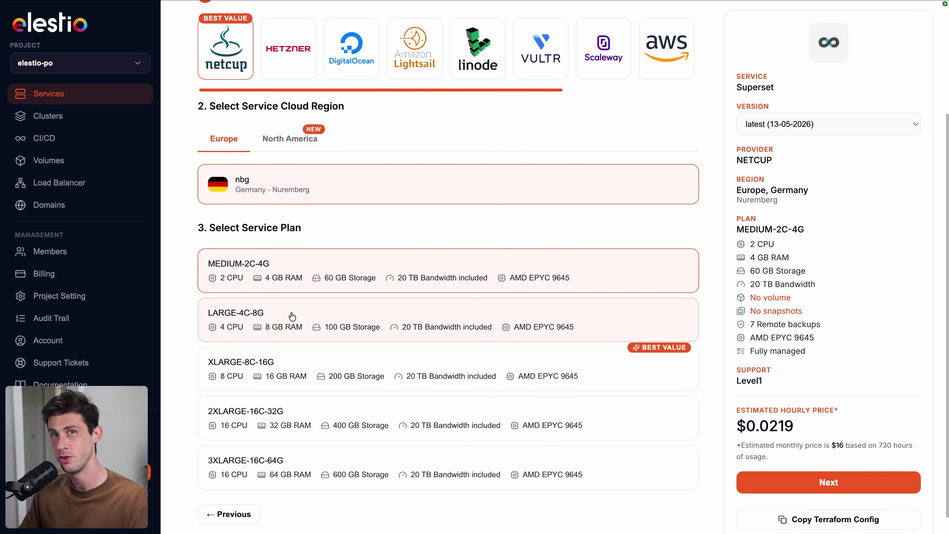
{"action": "left_click", "coordinate": [759, 483]}
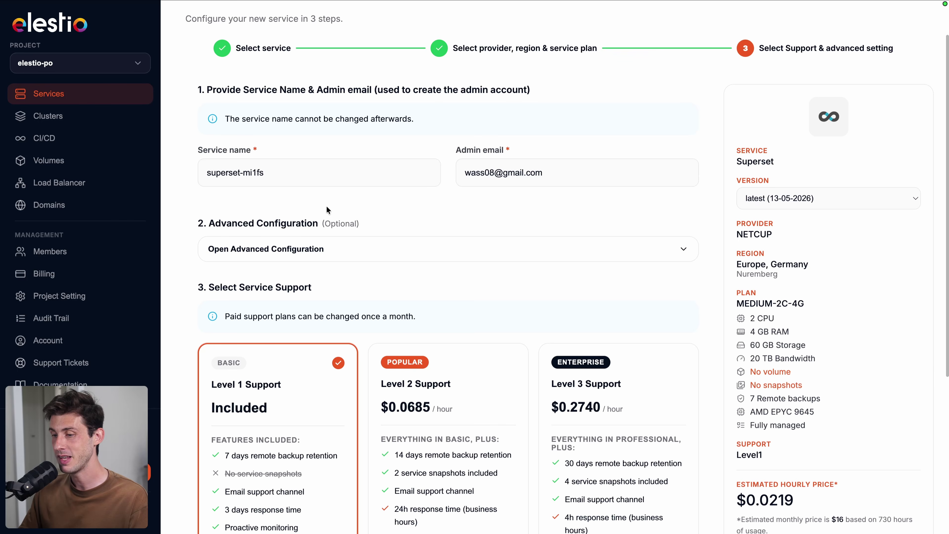
Review the service name and support options, keep Level 1 Support, and create the Superset service
{"action": "scroll", "coordinate": [327, 209], "scroll_direction": "down", "scroll_amount": 2}
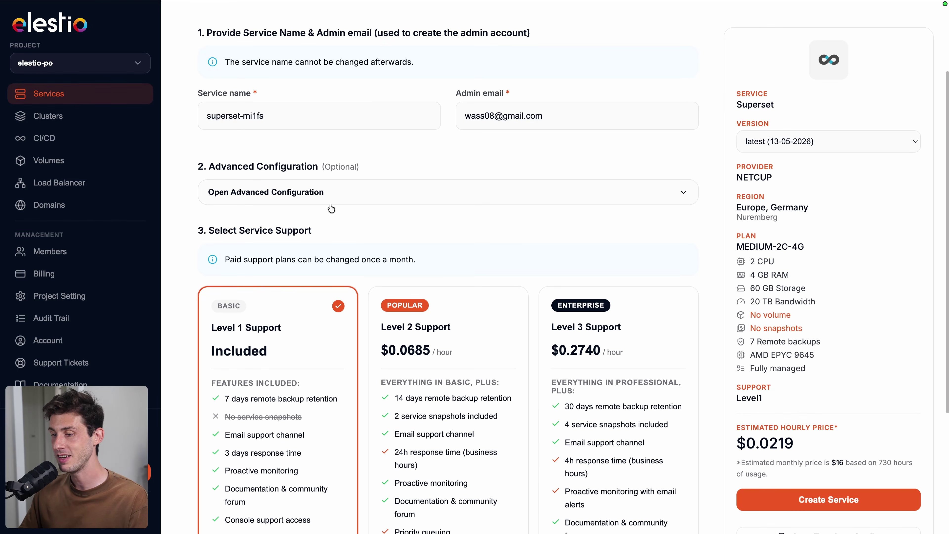
{"action": "scroll", "coordinate": [331, 209], "scroll_direction": "down", "scroll_amount": 3}
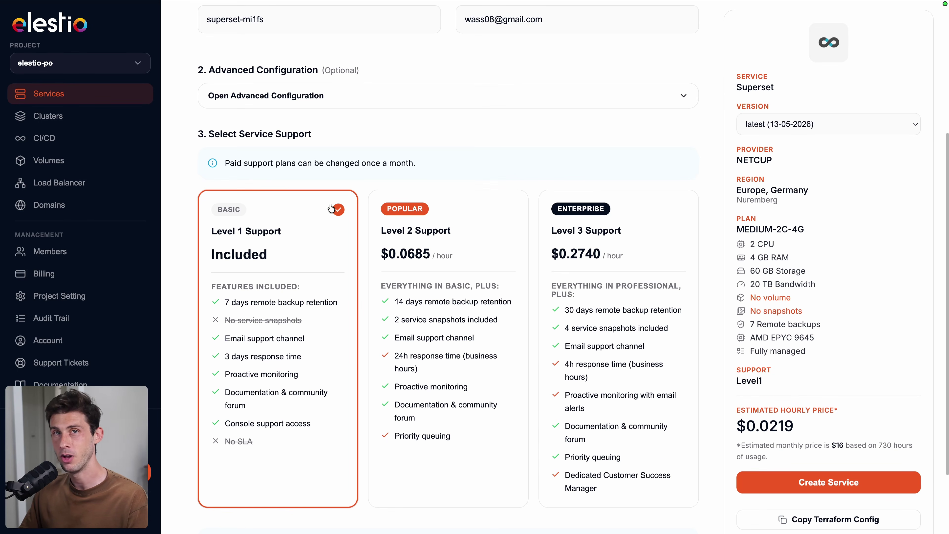
{"action": "scroll", "coordinate": [331, 208], "scroll_direction": "down", "scroll_amount": 2}
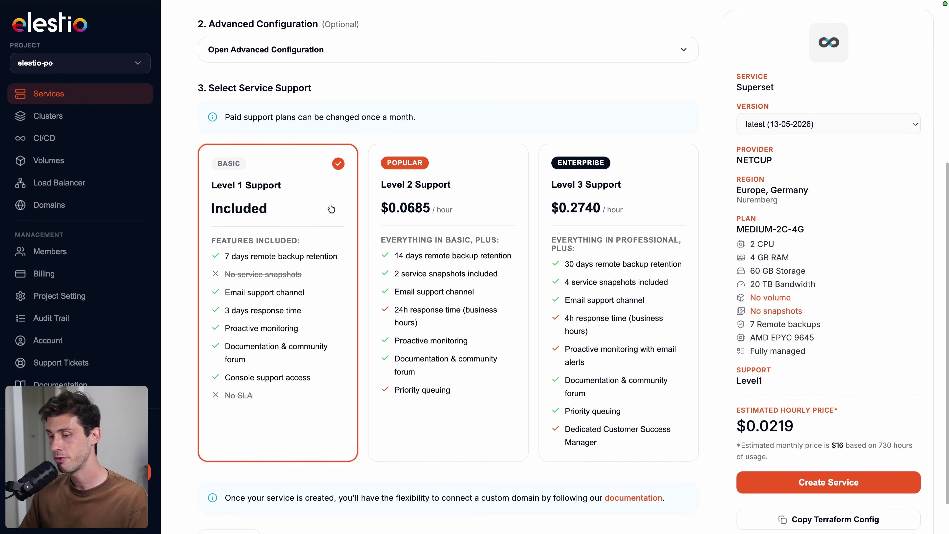
{"action": "left_click", "coordinate": [756, 489]}
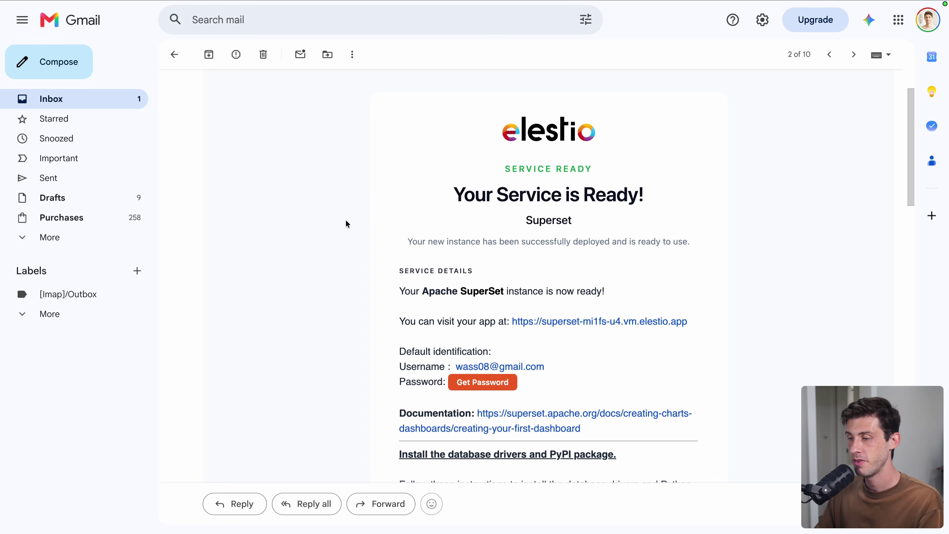
Follow the password link in the service-ready email to reach the Superset service's credentials
{"action": "scroll", "coordinate": [346, 220], "scroll_direction": "down", "scroll_amount": 2}
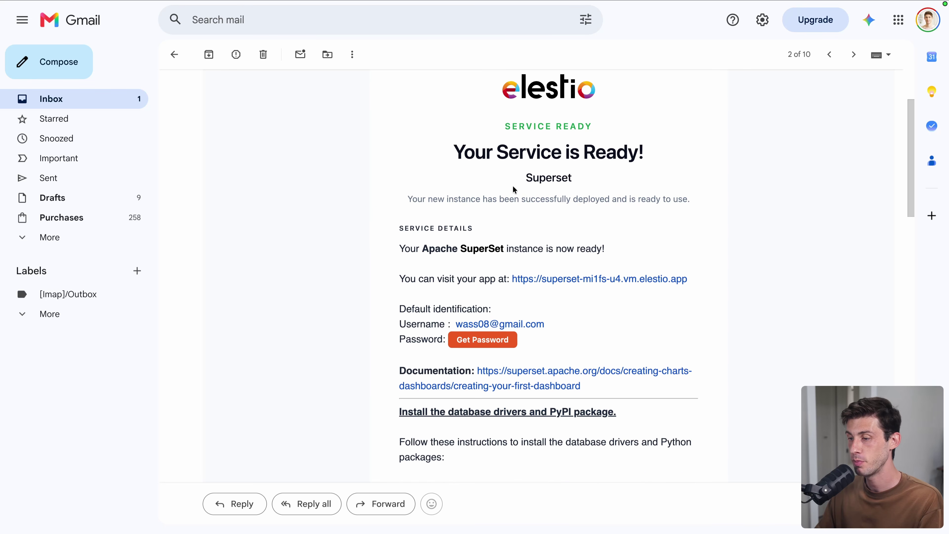
{"action": "scroll", "coordinate": [552, 208], "scroll_direction": "down", "scroll_amount": 1}
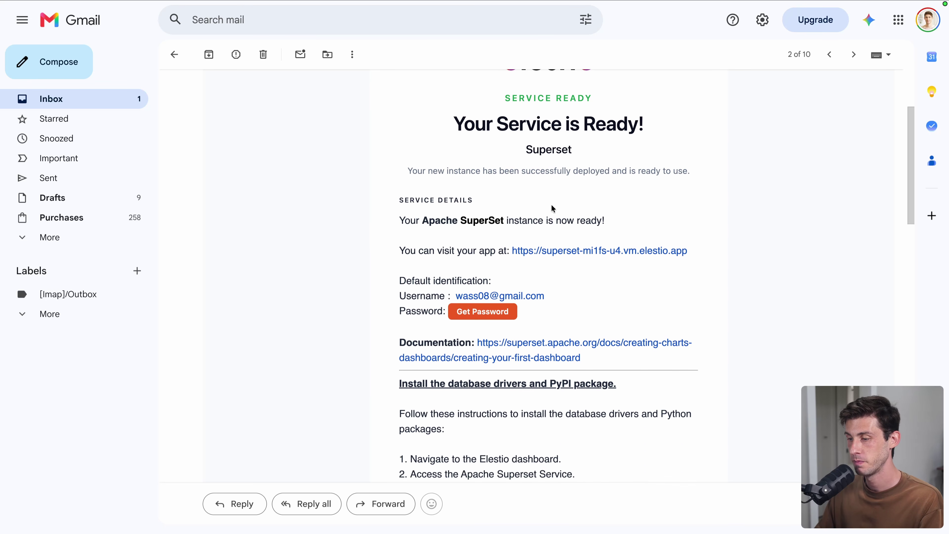
{"action": "left_click", "coordinate": [471, 315]}
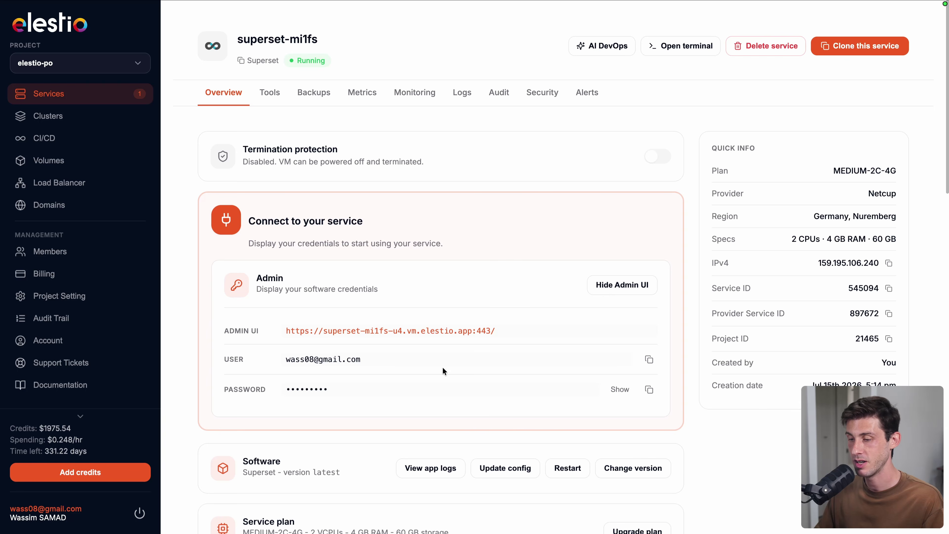
Copy the admin password, open the service's admin UI, and sign in to Superset with the admin username and password
{"action": "left_click", "coordinate": [649, 390]}
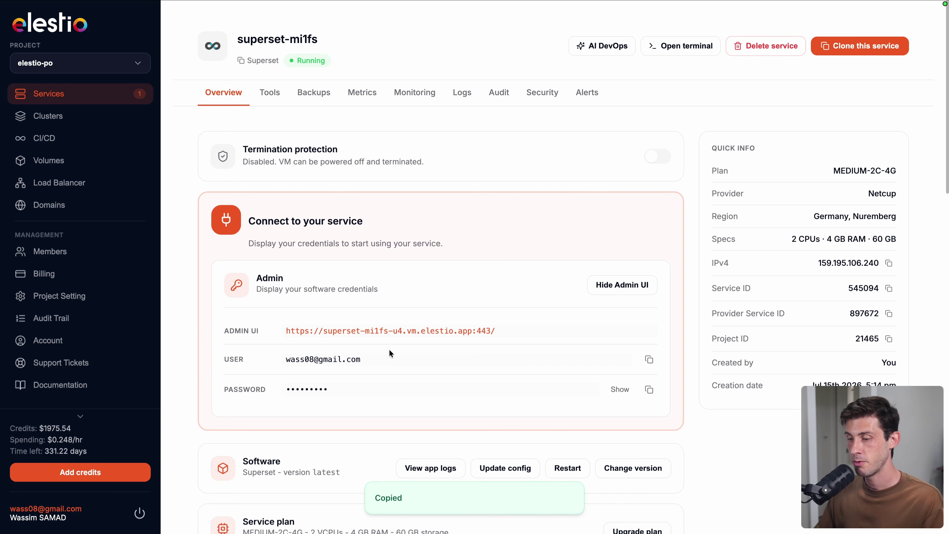
{"action": "left_click", "coordinate": [375, 333]}
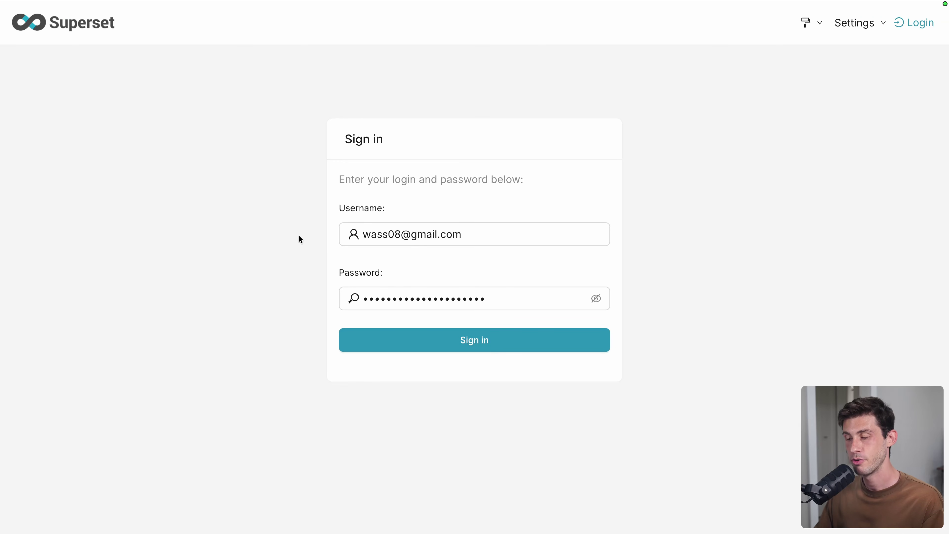
{"action": "left_click", "coordinate": [374, 343]}
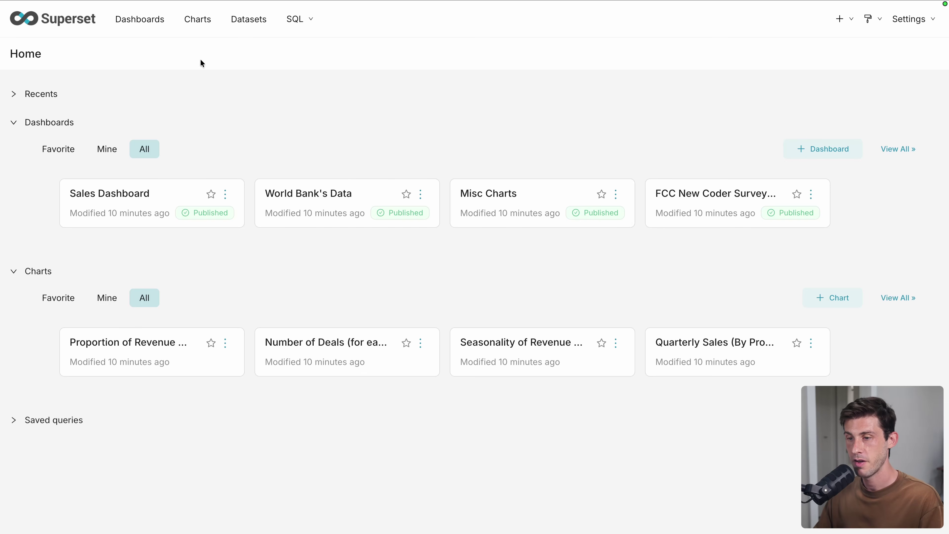
Open the USA Births Names dashboard from the dashboards list and inspect its Participants and Genders charts
{"action": "left_click", "coordinate": [128, 35]}
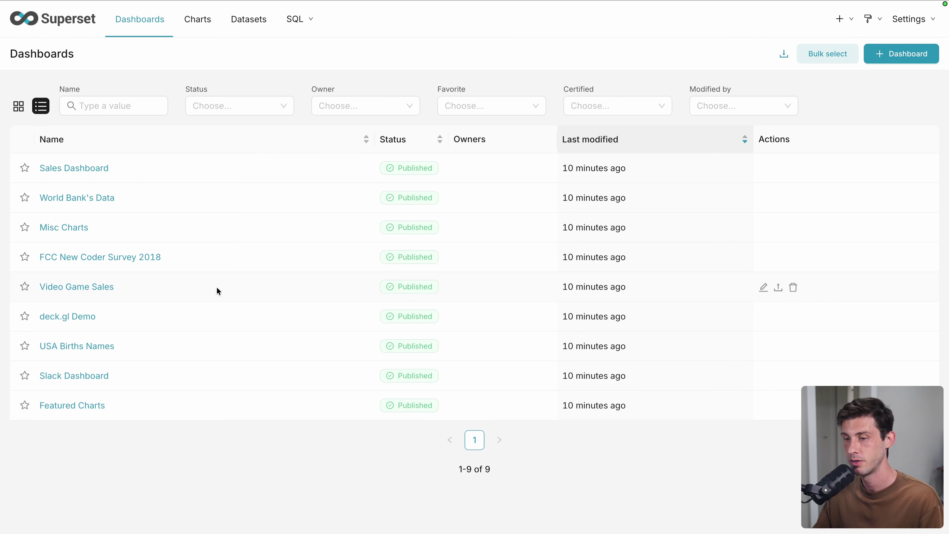
{"action": "left_click", "coordinate": [103, 348]}
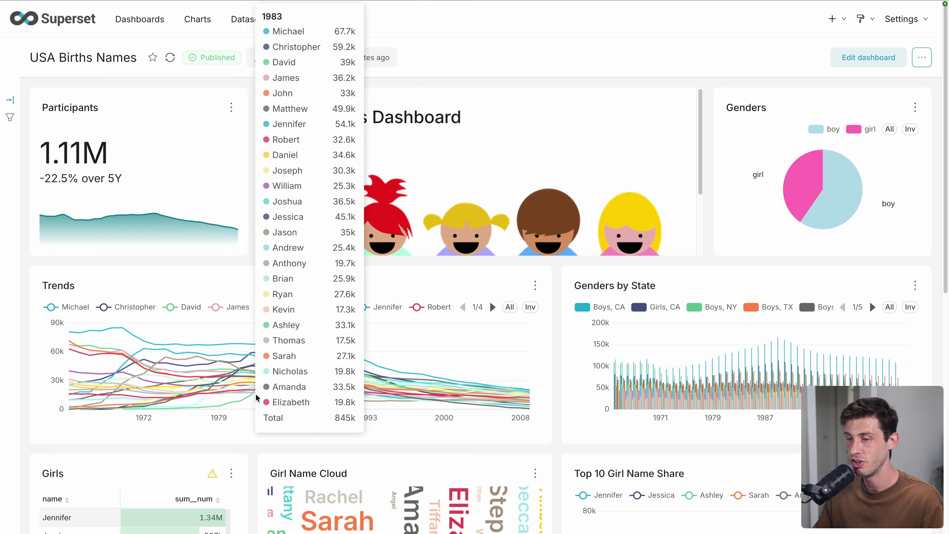
{"action": "mouse_move", "coordinate": [54, 215]}
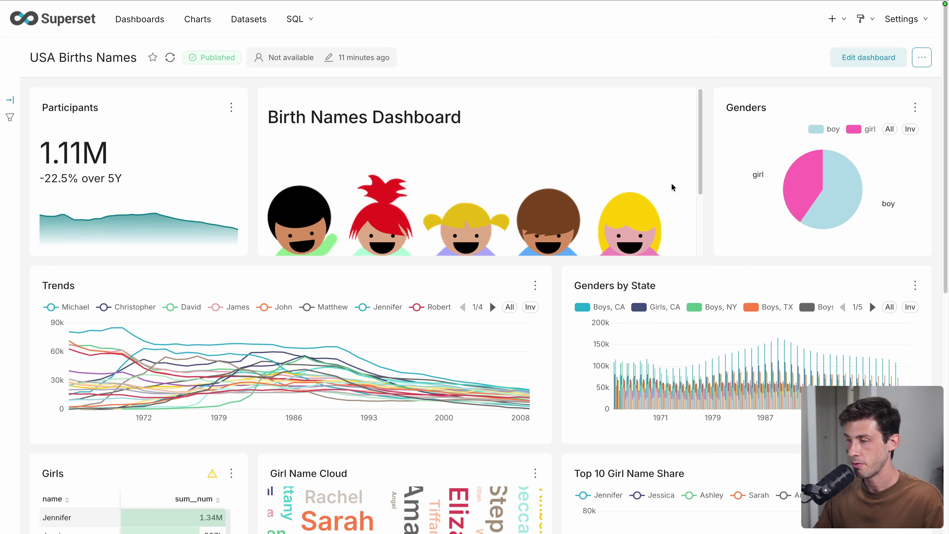
{"action": "mouse_move", "coordinate": [808, 201]}
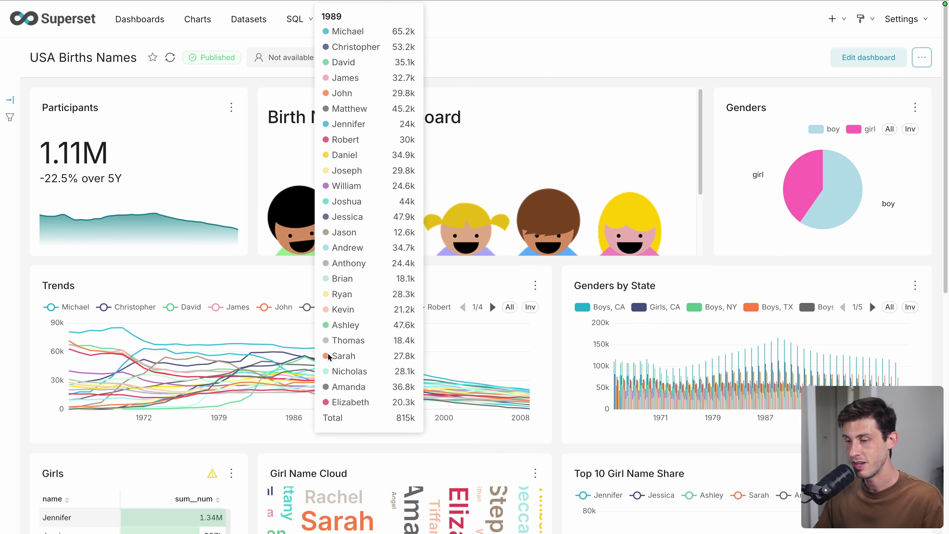
Examine the dashboard's girl and boy name tables, name clouds and top 10 share charts, and return to the dashboards list
{"action": "scroll", "coordinate": [561, 309], "scroll_direction": "down", "scroll_amount": 6}
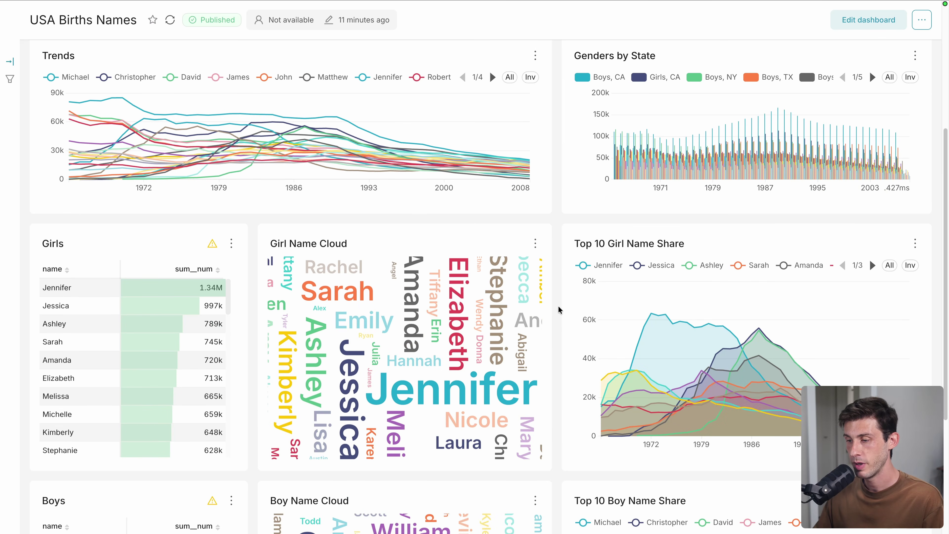
{"action": "scroll", "coordinate": [310, 337], "scroll_direction": "down", "scroll_amount": 2}
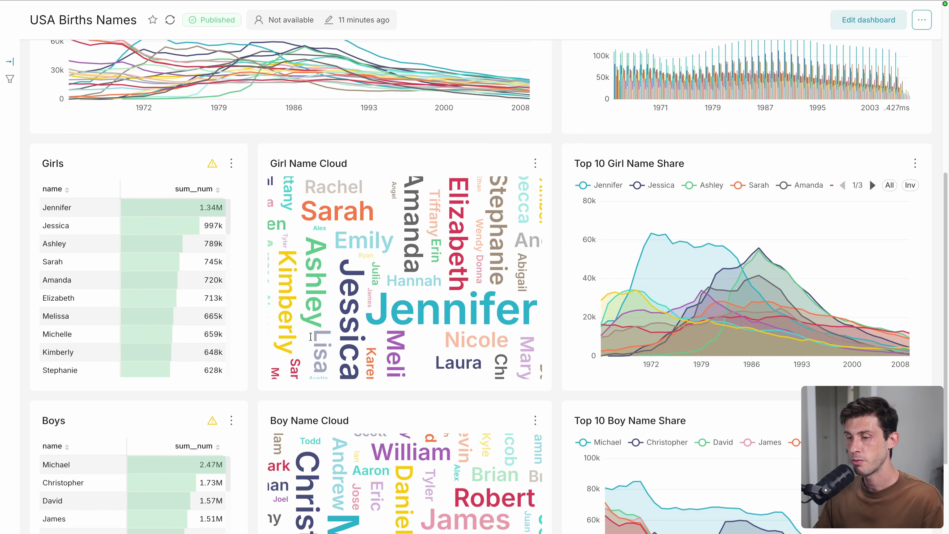
{"action": "scroll", "coordinate": [194, 339], "scroll_direction": "down", "scroll_amount": 3}
{"action": "scroll", "coordinate": [276, 398], "scroll_direction": "down", "scroll_amount": 3}
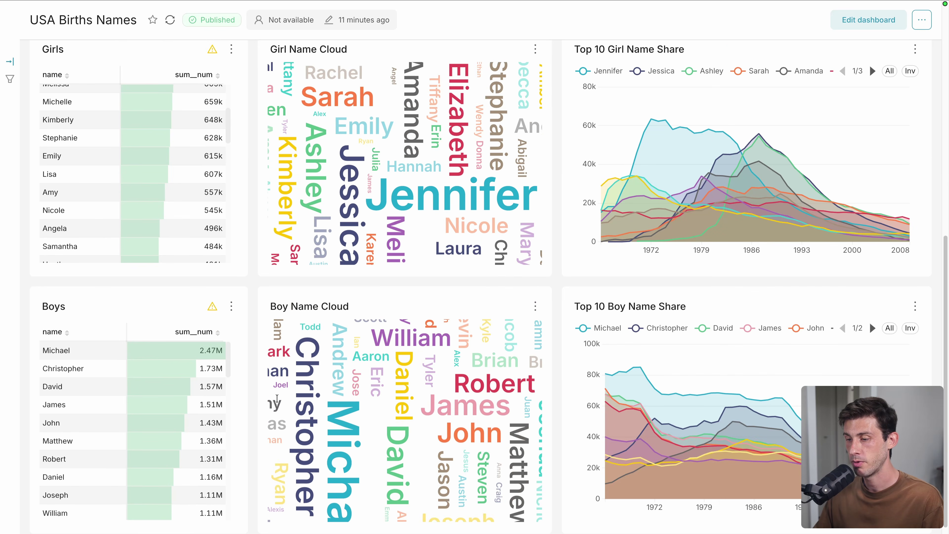
{"action": "scroll", "coordinate": [371, 461], "scroll_direction": "down", "scroll_amount": 1}
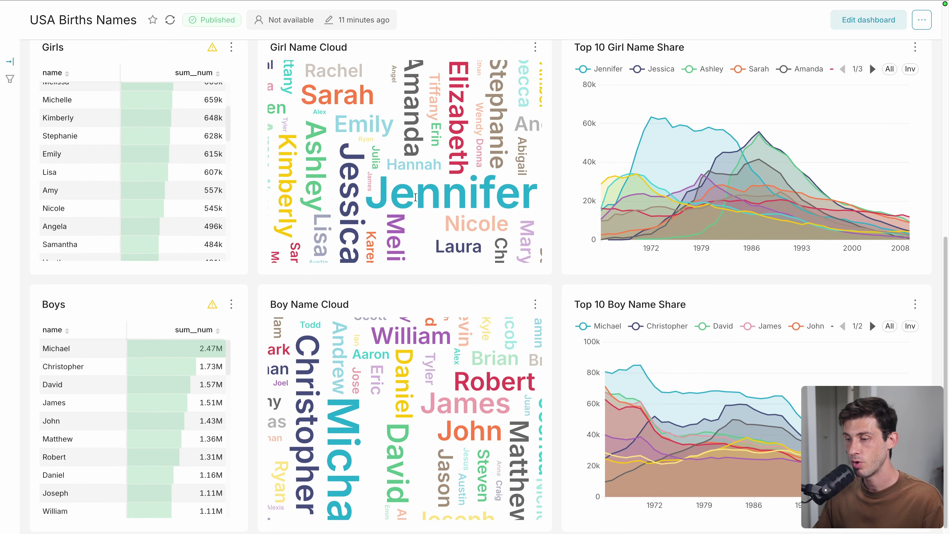
{"action": "scroll", "coordinate": [475, 194], "scroll_direction": "down", "scroll_amount": 1}
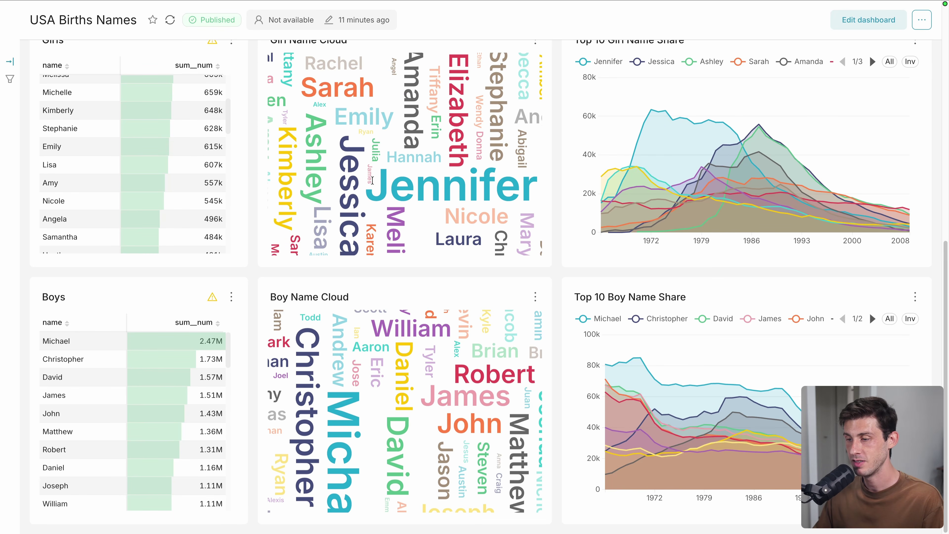
{"action": "scroll", "coordinate": [384, 405], "scroll_direction": "down", "scroll_amount": 1}
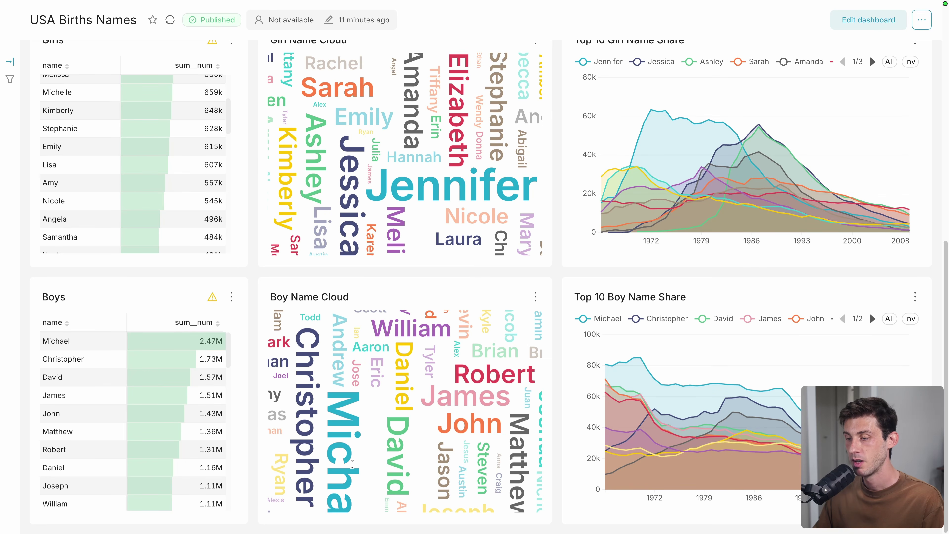
{"action": "scroll", "coordinate": [352, 464], "scroll_direction": "up", "scroll_amount": 10}
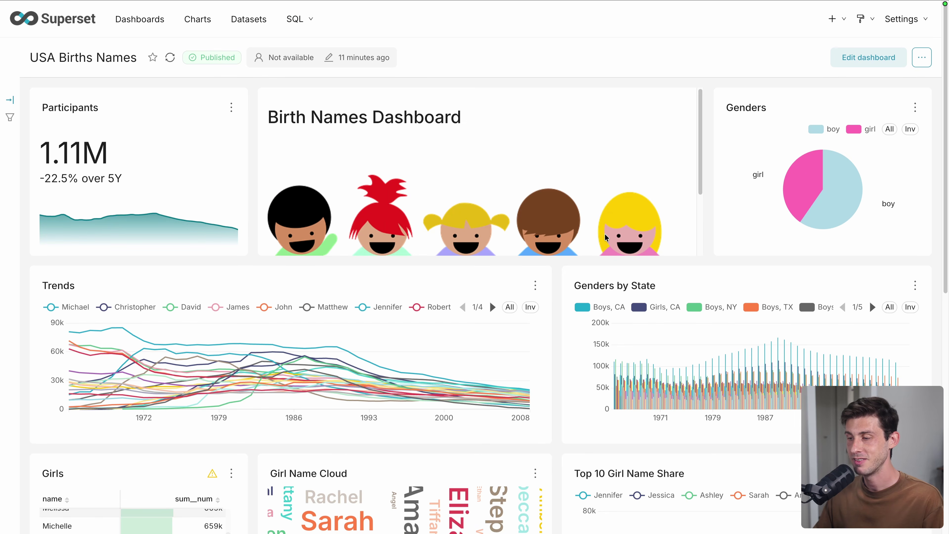
{"action": "scroll", "coordinate": [605, 237], "scroll_direction": "down", "scroll_amount": 1}
{"action": "left_click_drag", "start_coordinate": [467, 215], "coordinate": [504, 211]}
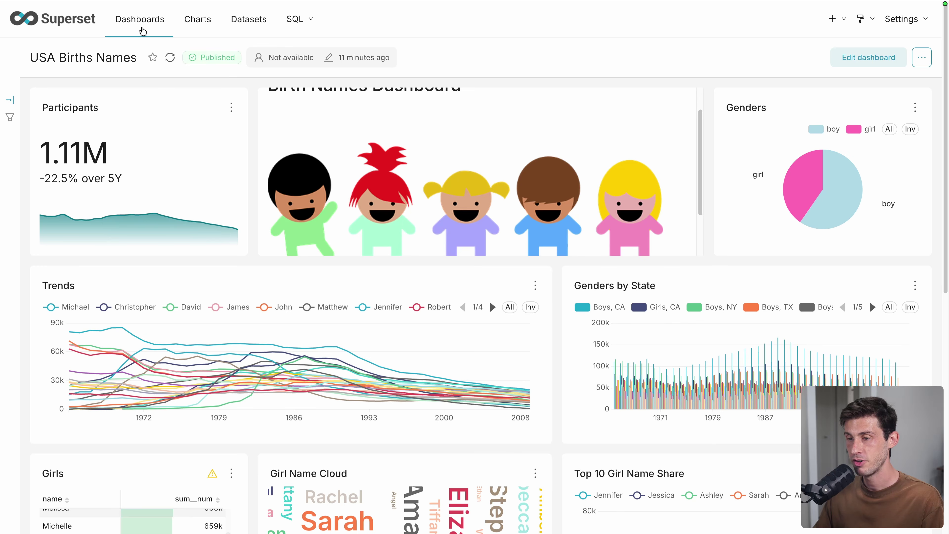
{"action": "left_click", "coordinate": [142, 30]}
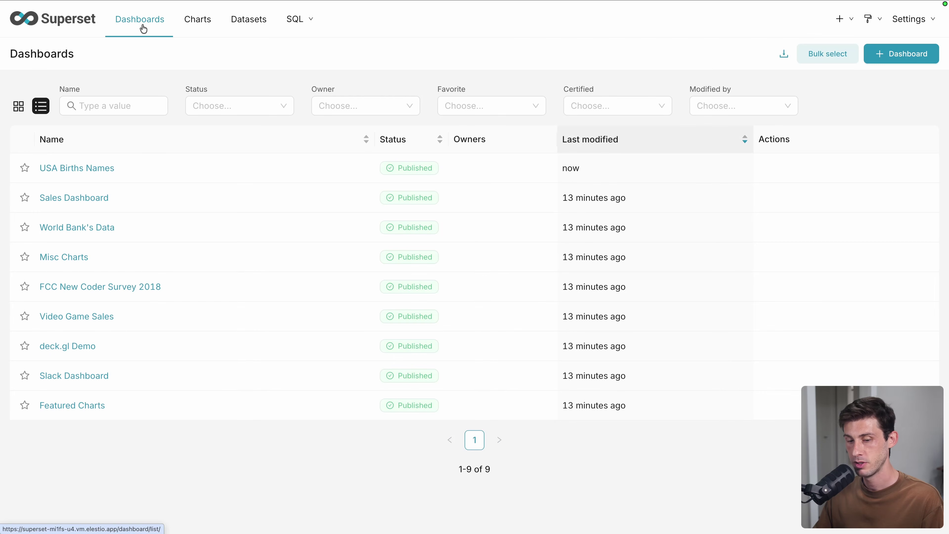
Open the Video Game Sales dashboard and look through its top games, publishers, consoles, genres and market sales charts
{"action": "left_click", "coordinate": [79, 318]}
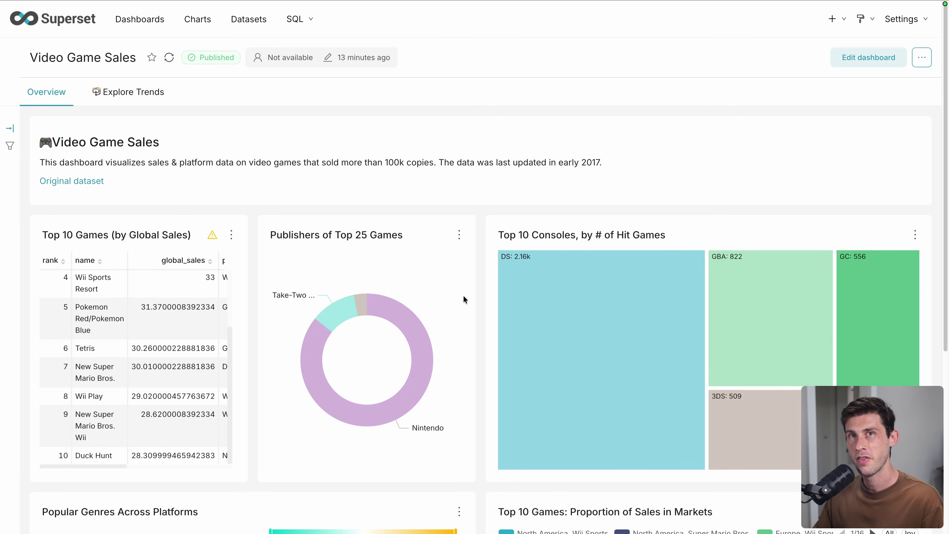
{"action": "scroll", "coordinate": [494, 323], "scroll_direction": "down", "scroll_amount": 7}
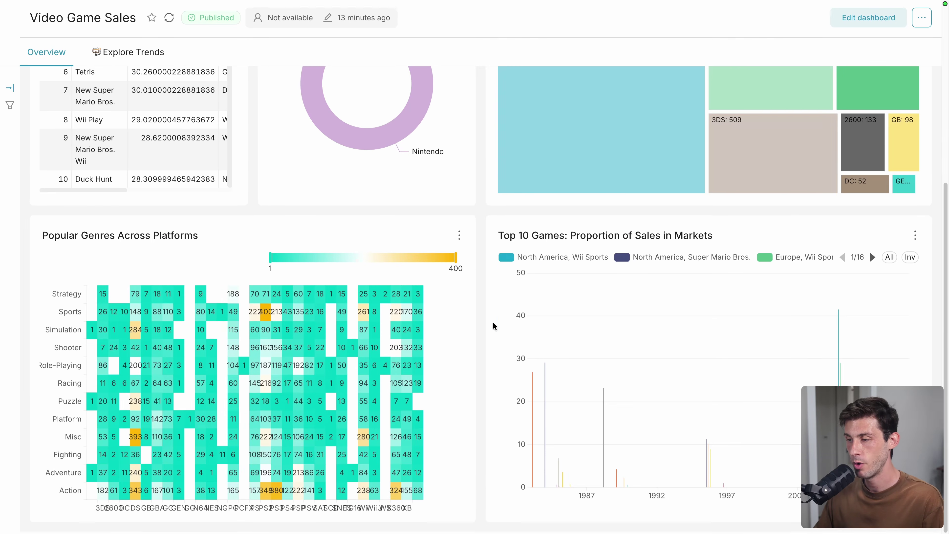
{"action": "mouse_move", "coordinate": [534, 391]}
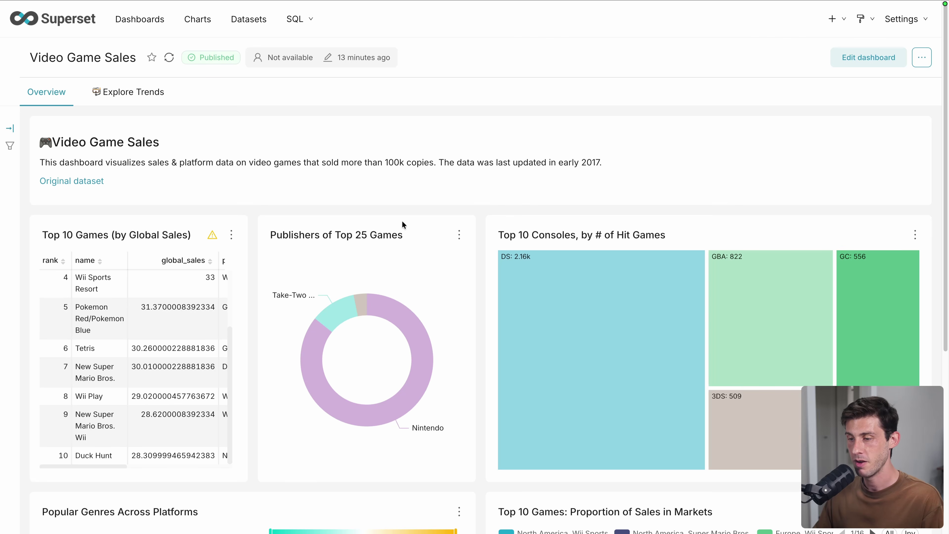
{"action": "scroll", "coordinate": [402, 225], "scroll_direction": "down", "scroll_amount": 6}
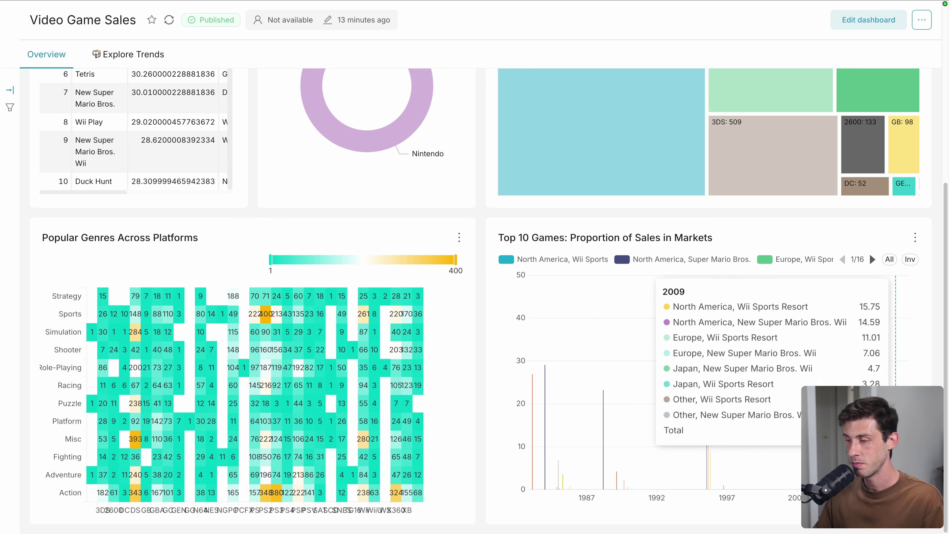
{"action": "scroll", "coordinate": [596, 382], "scroll_direction": "up", "scroll_amount": 7}
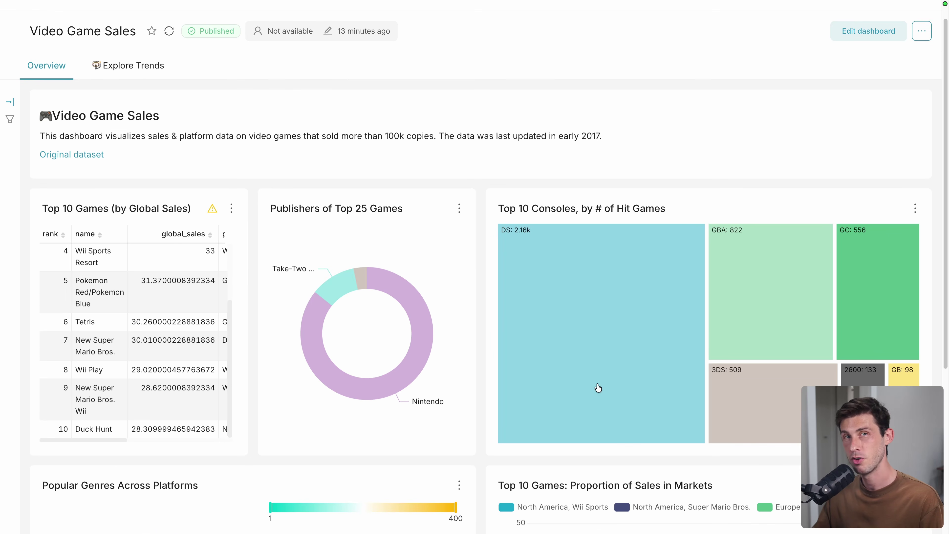
{"action": "scroll", "coordinate": [597, 387], "scroll_direction": "up", "scroll_amount": 1}
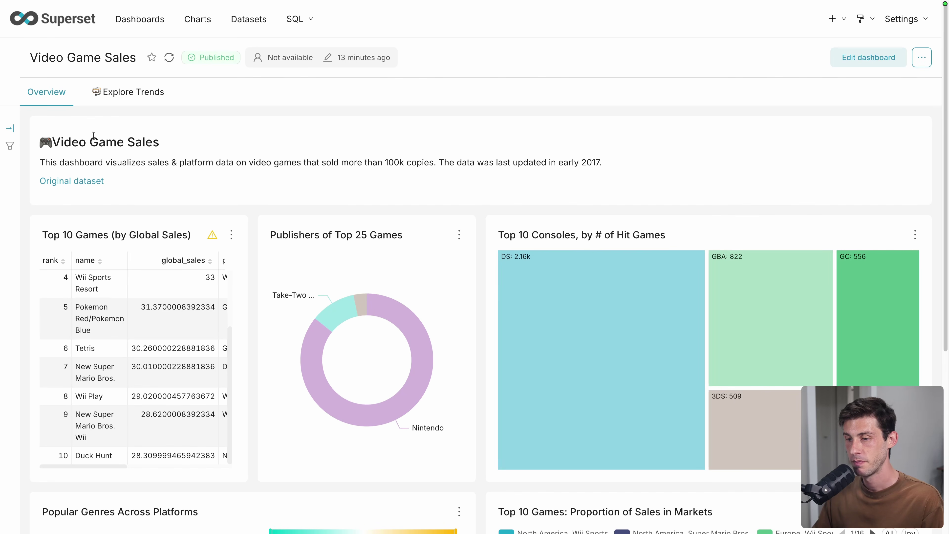
Expand the dashboard's filter bar and set its orientation to Horizontal (Top)
{"action": "left_click", "coordinate": [10, 147]}
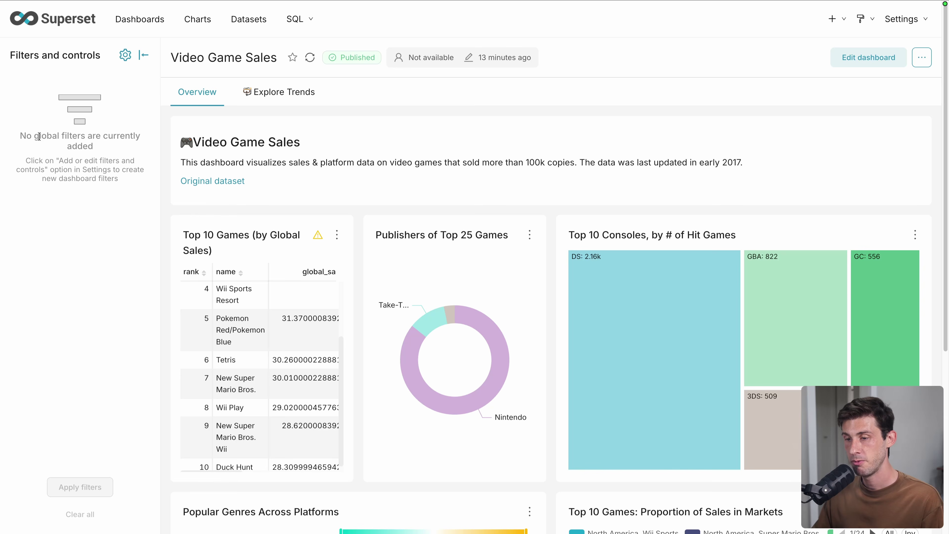
{"action": "left_click", "coordinate": [124, 55]}
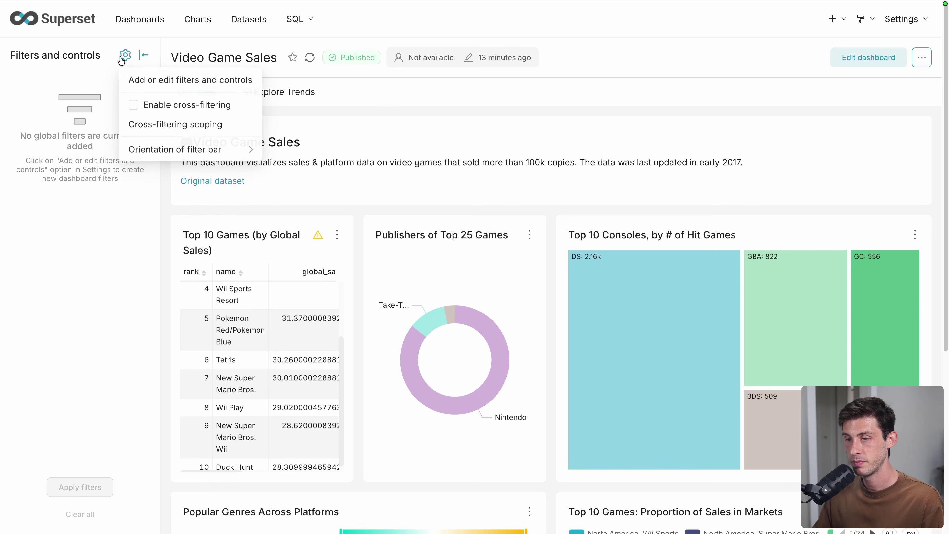
{"action": "mouse_move", "coordinate": [147, 152]}
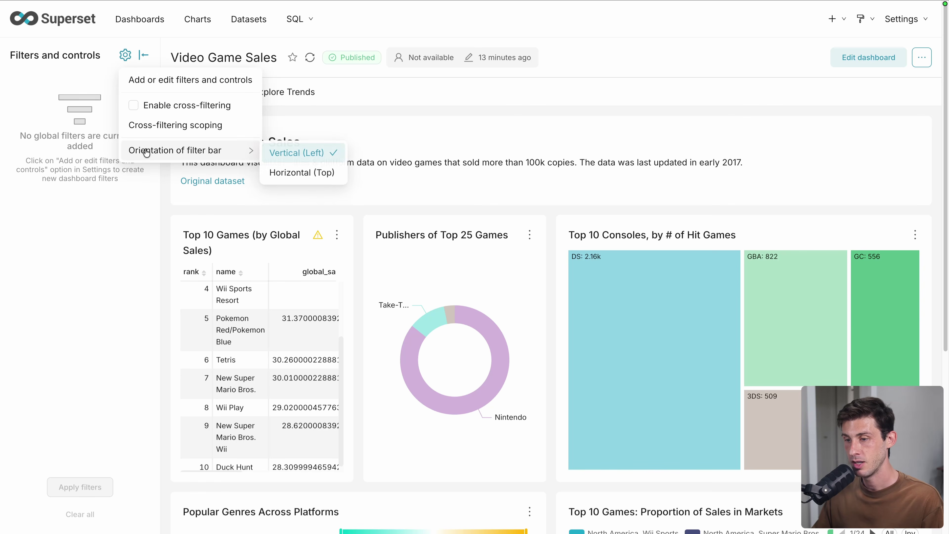
{"action": "left_click", "coordinate": [289, 173]}
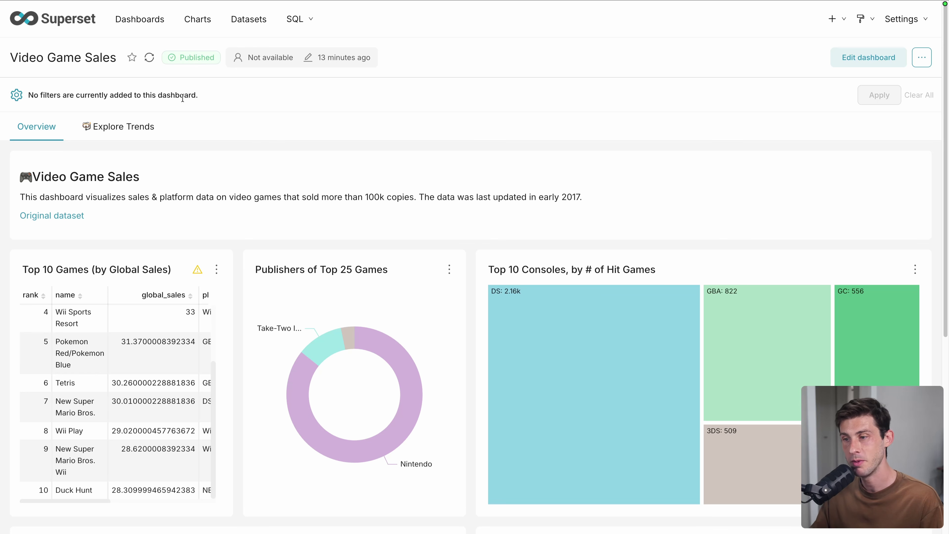
Add a dashboard filter of type Time range named "Time Range" and save it
{"action": "left_click", "coordinate": [18, 96]}
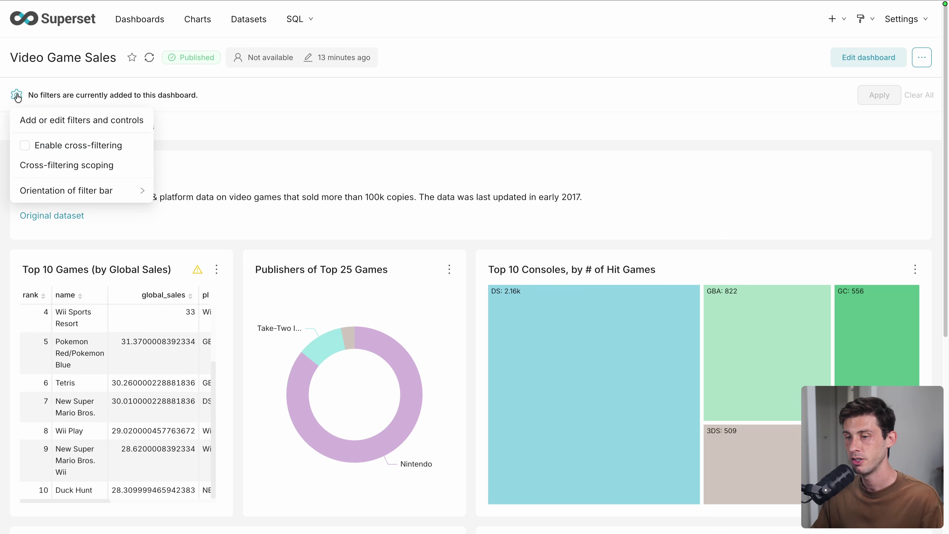
{"action": "left_click", "coordinate": [37, 121]}
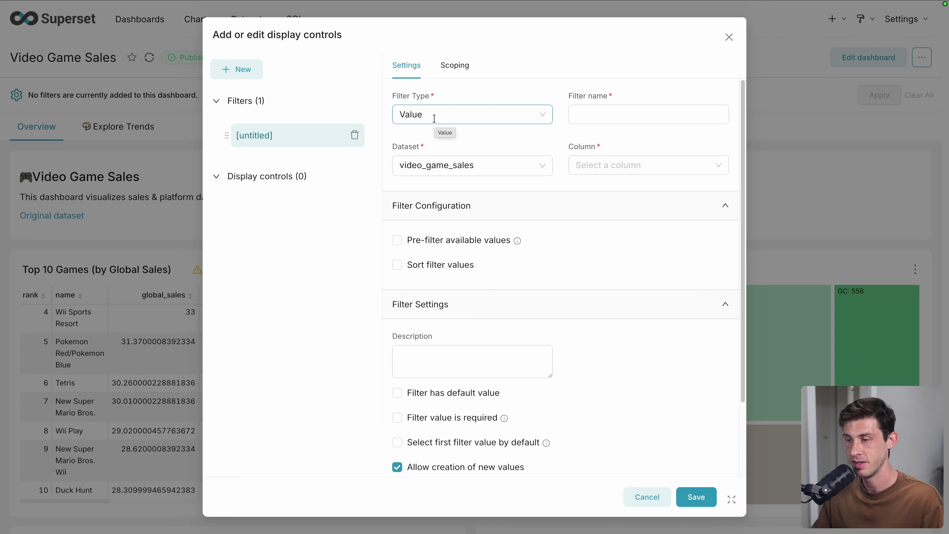
{"action": "left_click", "coordinate": [467, 113]}
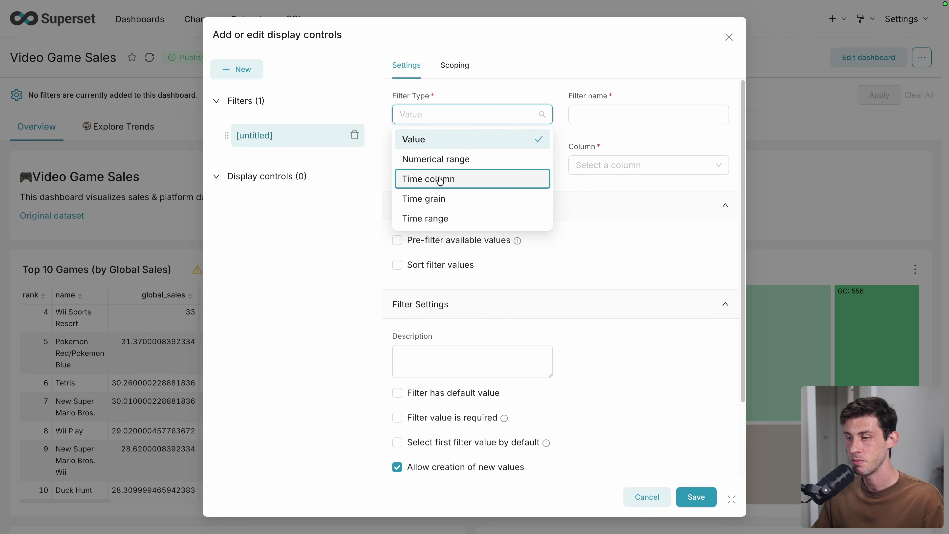
{"action": "scroll", "coordinate": [441, 223], "scroll_direction": "down", "scroll_amount": 1}
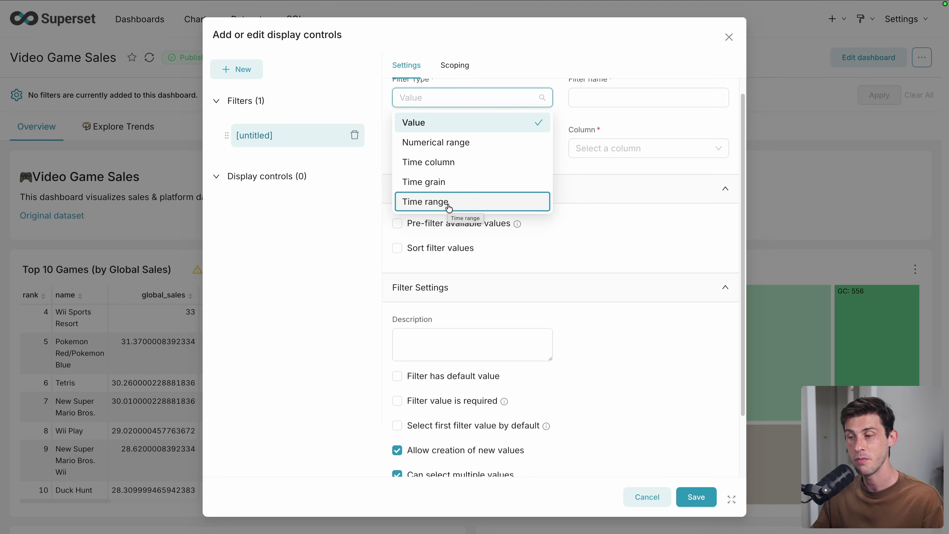
{"action": "left_click", "coordinate": [449, 208]}
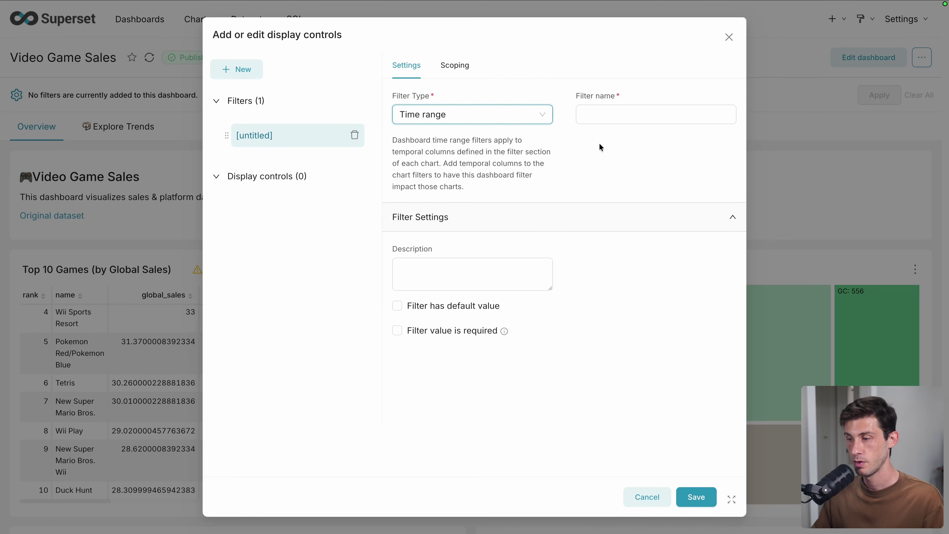
{"action": "left_click", "coordinate": [617, 116]}
{"action": "type", "text": "Time Range"}
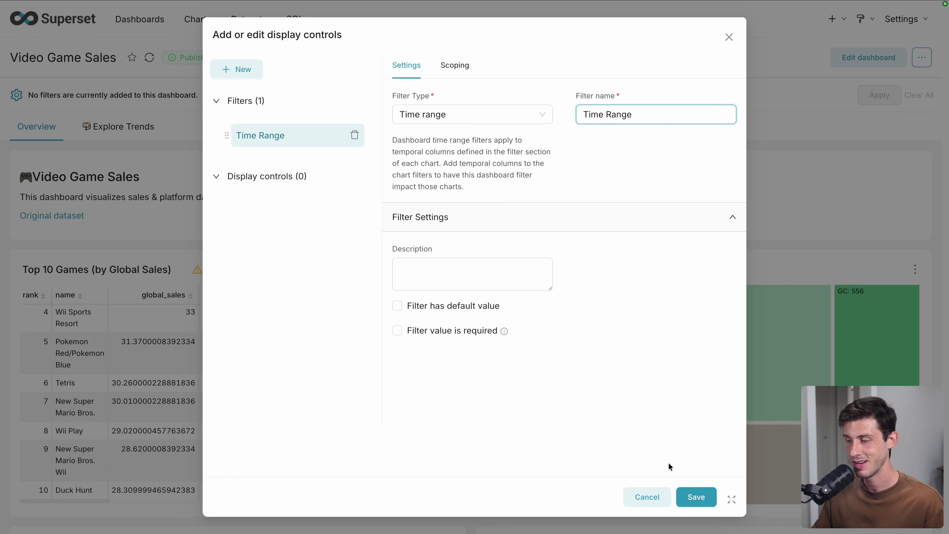
{"action": "left_click", "coordinate": [697, 501]}
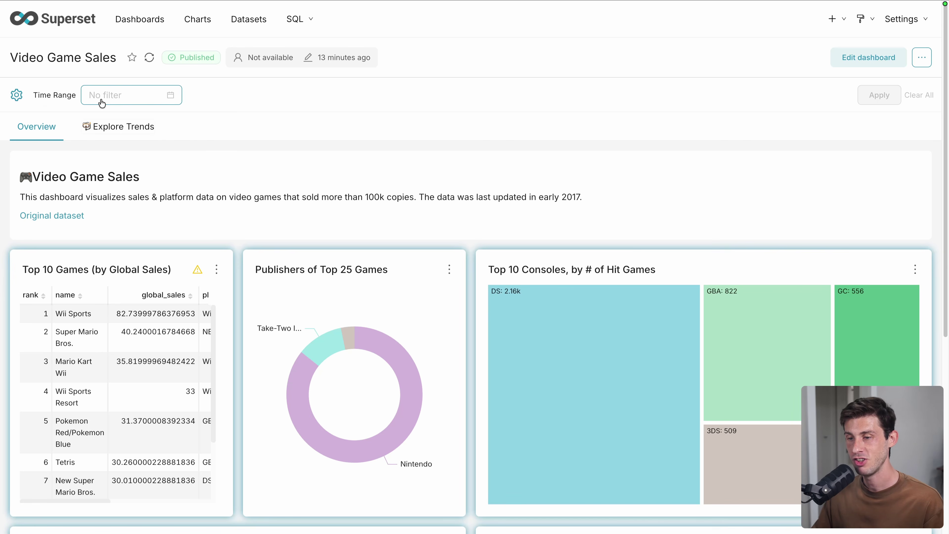
Open the Time Range filter for editing and set its range type to Custom
{"action": "left_click", "coordinate": [167, 98]}
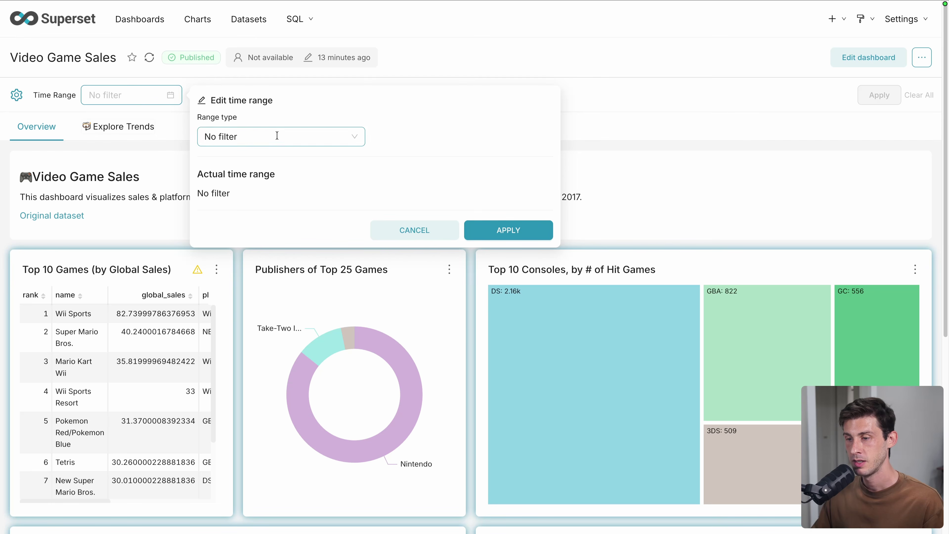
{"action": "left_click", "coordinate": [357, 141]}
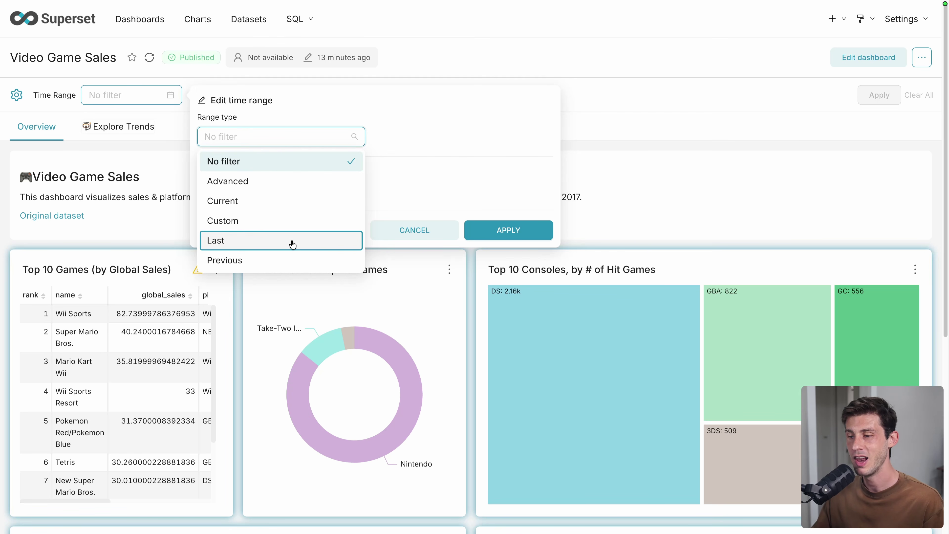
{"action": "left_click", "coordinate": [291, 240]}
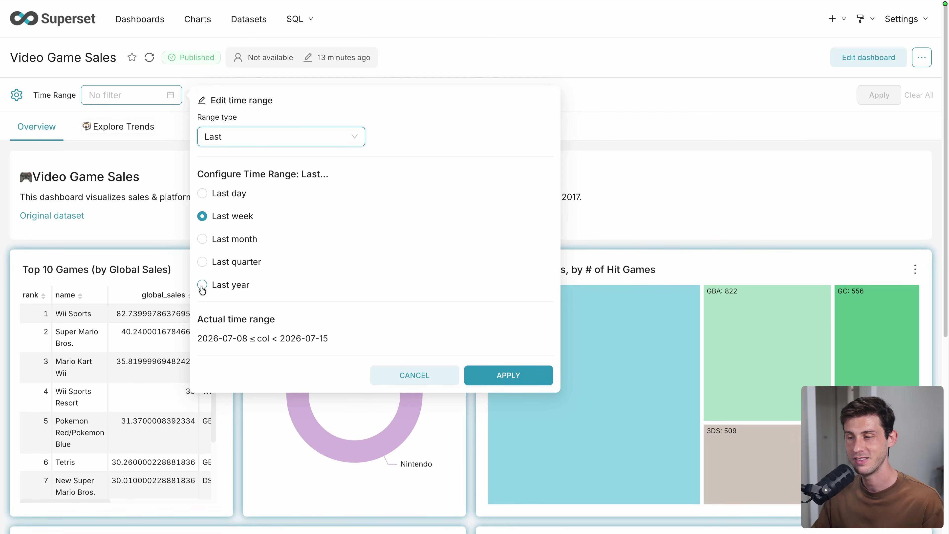
{"action": "left_click", "coordinate": [276, 136]}
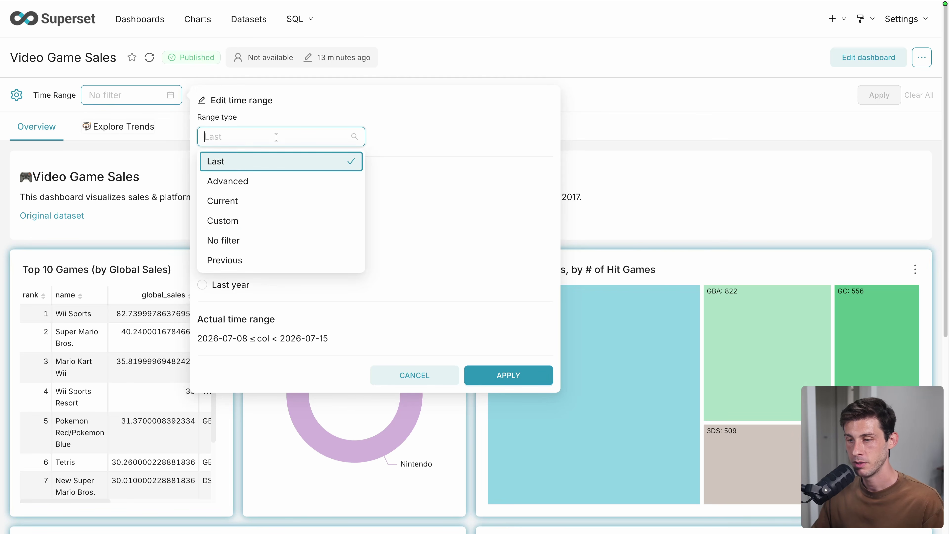
{"action": "left_click", "coordinate": [253, 221]}
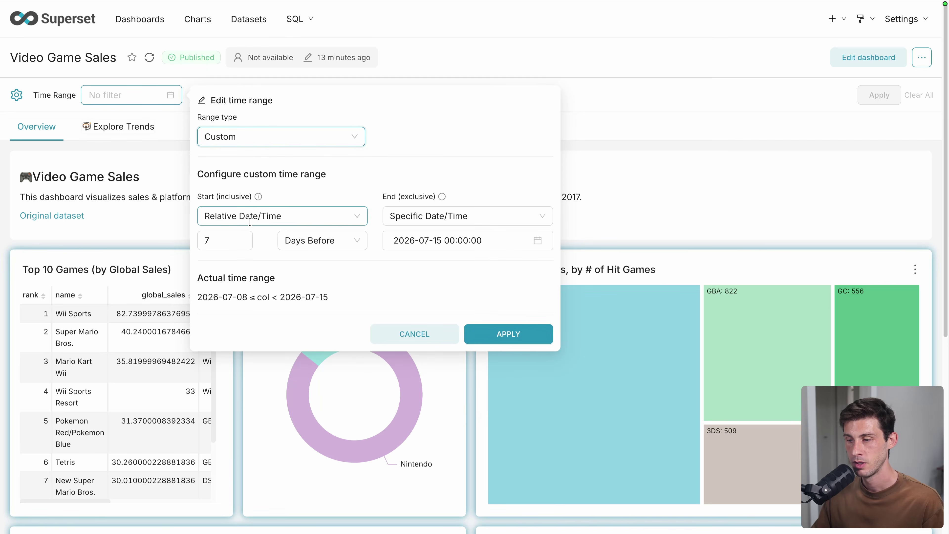
Set the custom range's relative start to 20 Years Before and apply the time range to the dashboard
{"action": "left_click", "coordinate": [317, 240]}
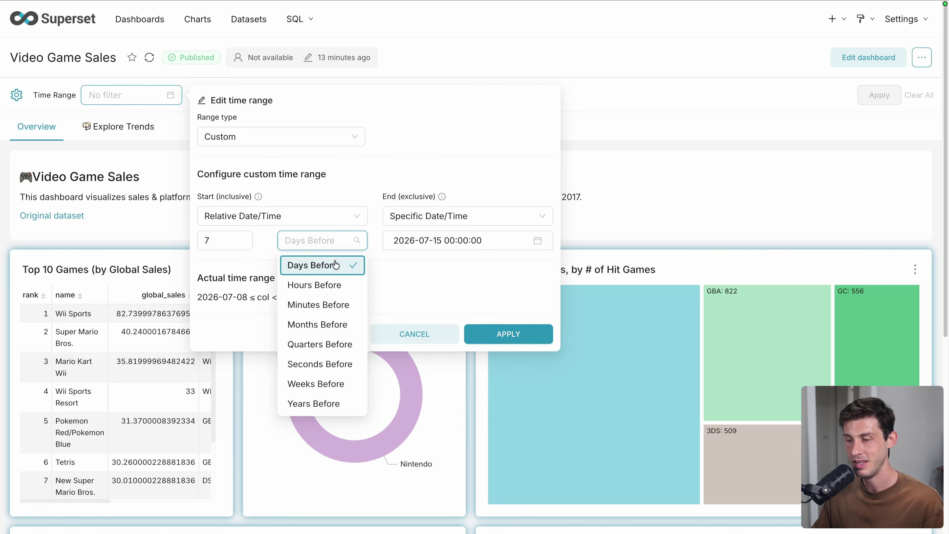
{"action": "left_click", "coordinate": [315, 404]}
{"action": "left_click", "coordinate": [226, 243]}
{"action": "type", "text": "="}
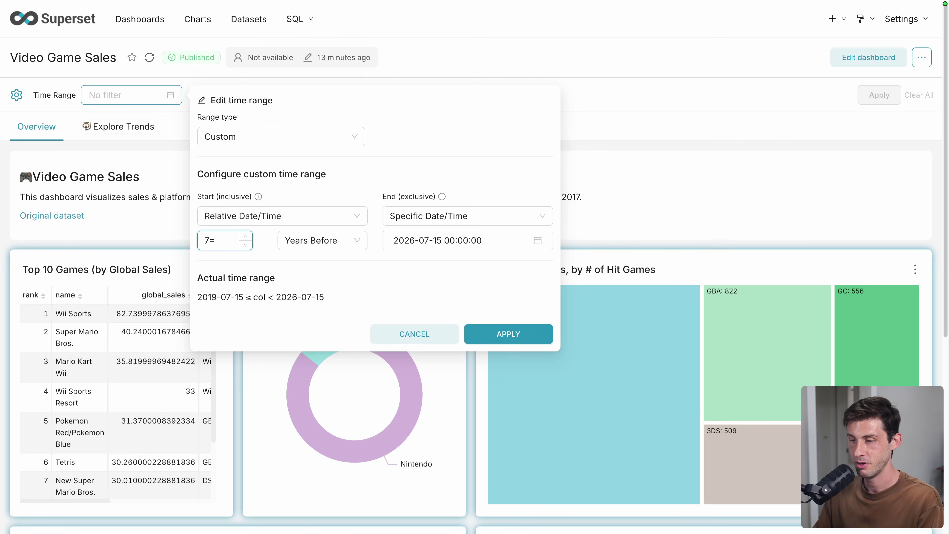
{"action": "type", "text": "2"}
{"action": "key", "text": "BackSpace"}
{"action": "key", "text": "BackSpace"}
{"action": "type", "text": "120"}
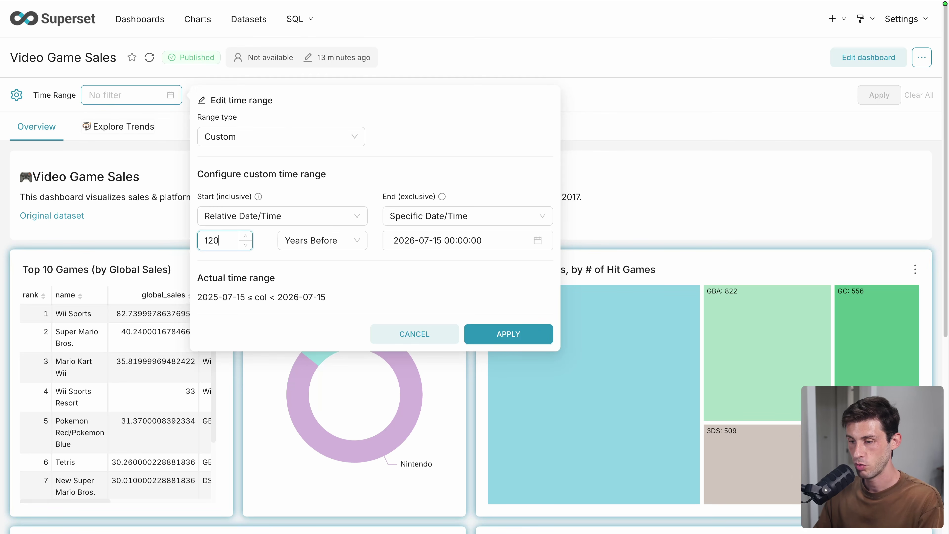
{"action": "key", "text": "BackSpace"}
{"action": "type", "text": "20"}
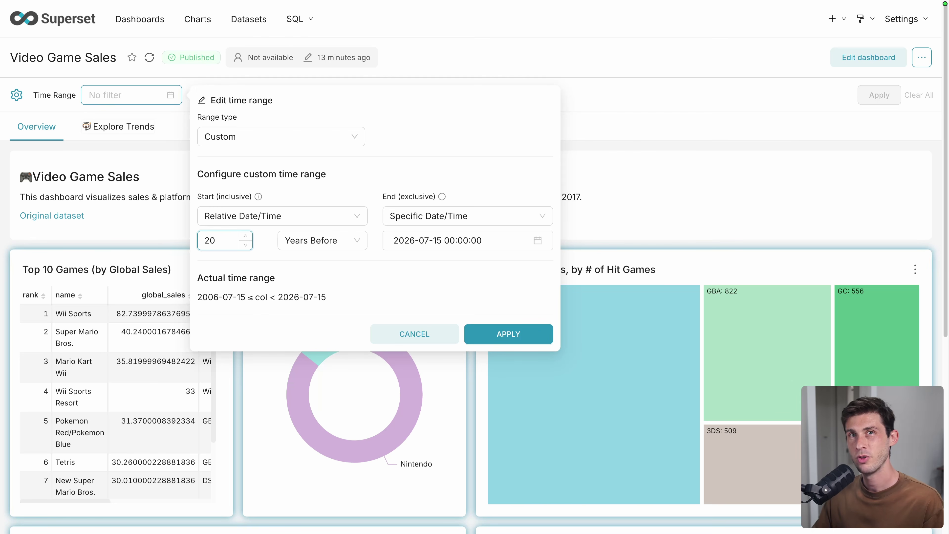
{"action": "left_click", "coordinate": [510, 337]}
Examine the filtered overview charts, including market sales, consoles and the rows of the Top 10 Games table
{"action": "scroll", "coordinate": [512, 339], "scroll_direction": "down", "scroll_amount": 8}
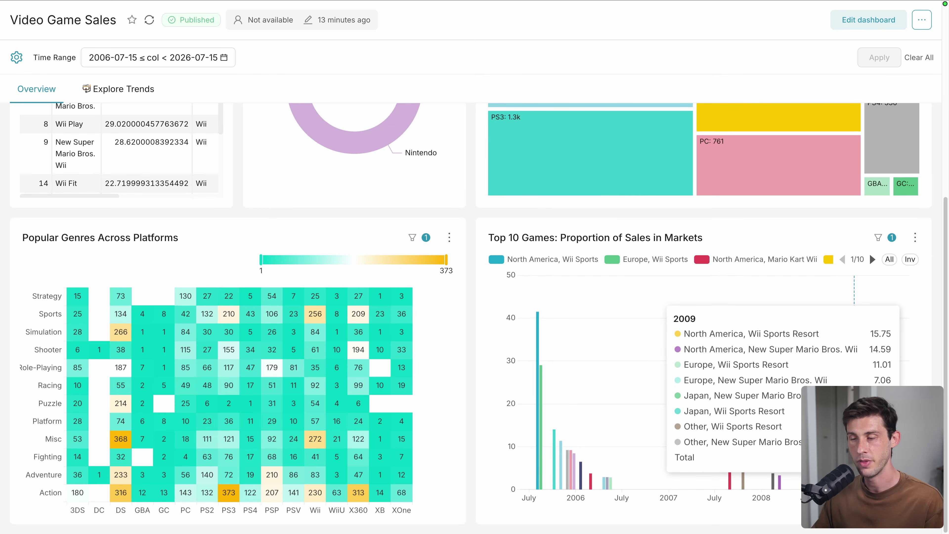
{"action": "scroll", "coordinate": [710, 374], "scroll_direction": "up", "scroll_amount": 10}
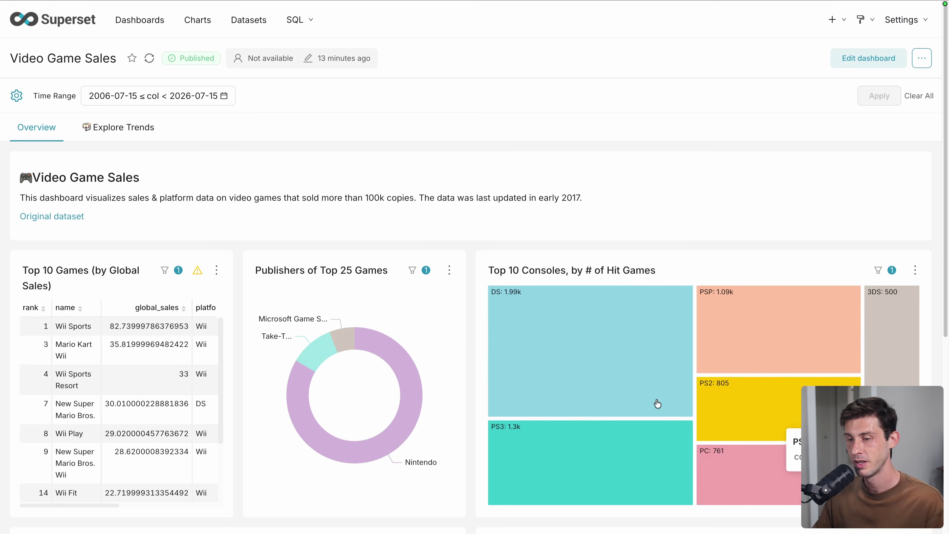
{"action": "scroll", "coordinate": [657, 398], "scroll_direction": "down", "scroll_amount": 2}
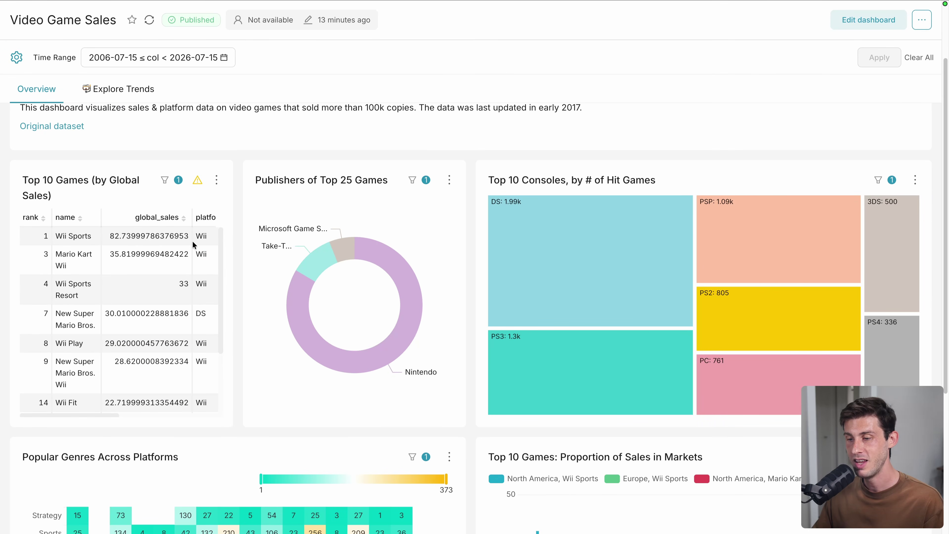
{"action": "scroll", "coordinate": [186, 302], "scroll_direction": "down", "scroll_amount": 3}
{"action": "scroll", "coordinate": [185, 302], "scroll_direction": "down", "scroll_amount": 1}
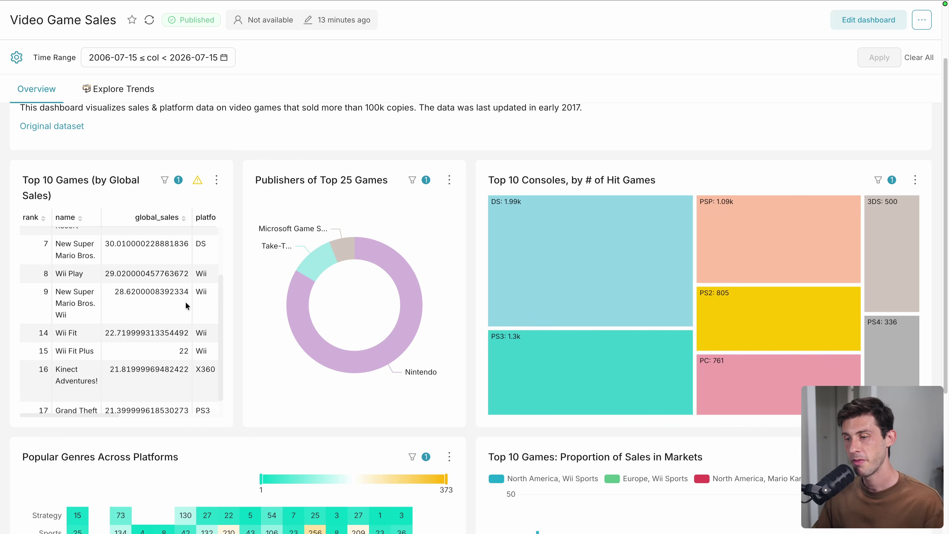
{"action": "scroll", "coordinate": [185, 302], "scroll_direction": "up", "scroll_amount": 4}
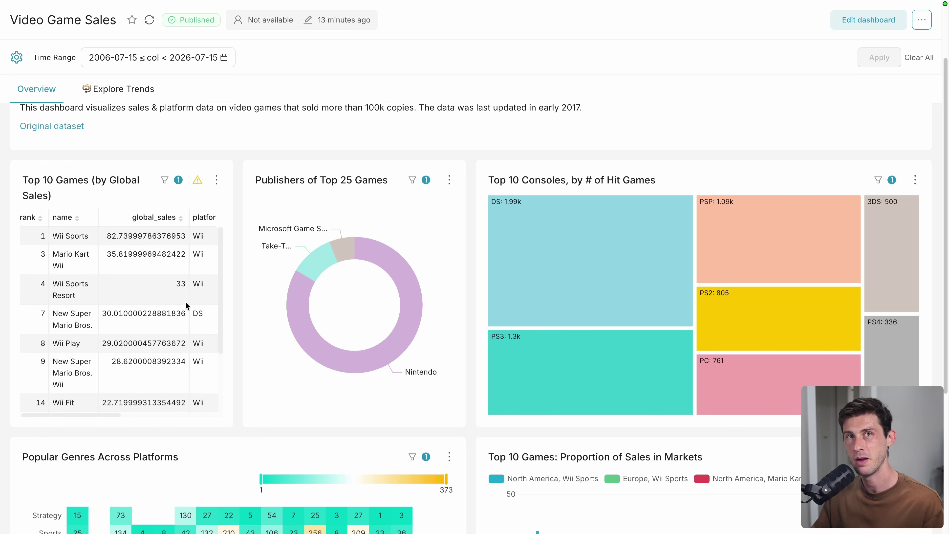
{"action": "scroll", "coordinate": [366, 216], "scroll_direction": "up", "scroll_amount": 3}
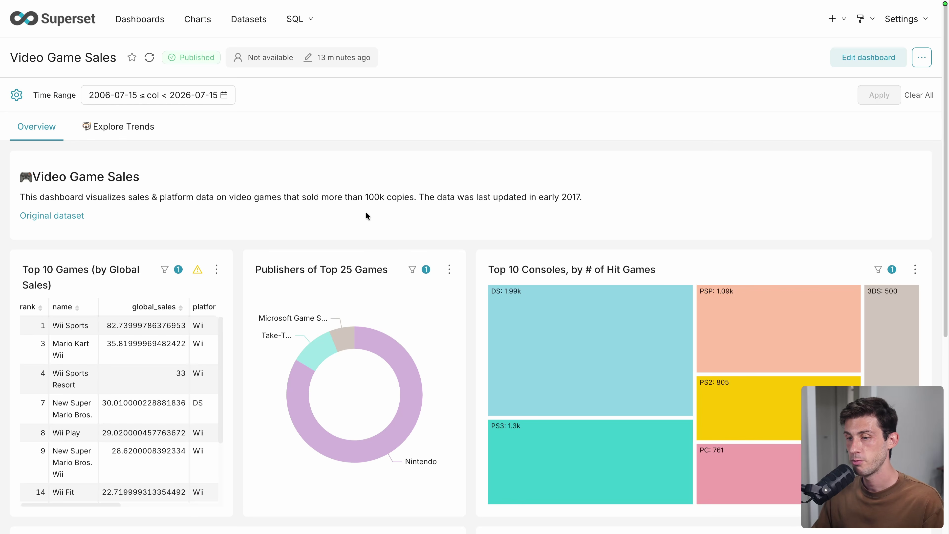
Show the dashboard's Explore Trends section and check whether the time filter applies to its Games per Genre chart
{"action": "left_click", "coordinate": [129, 128]}
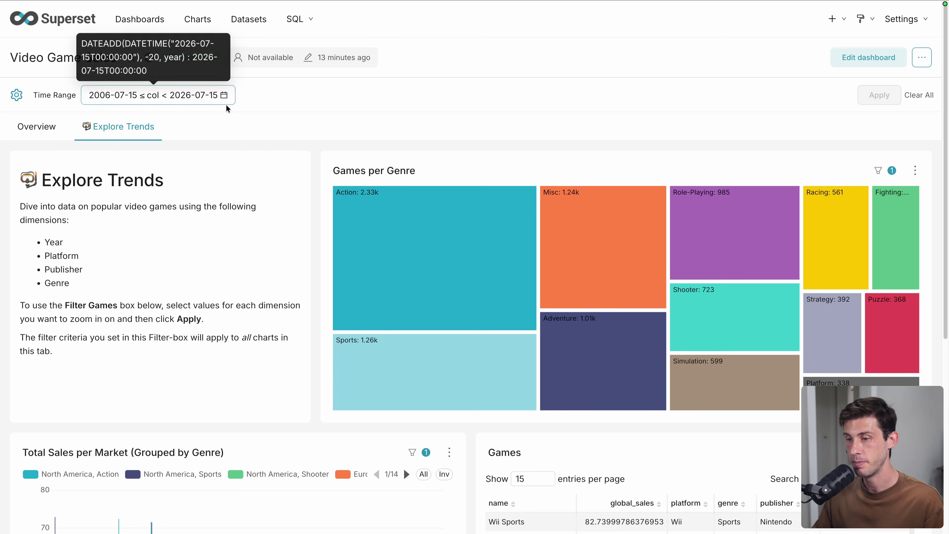
{"action": "mouse_move", "coordinate": [879, 172]}
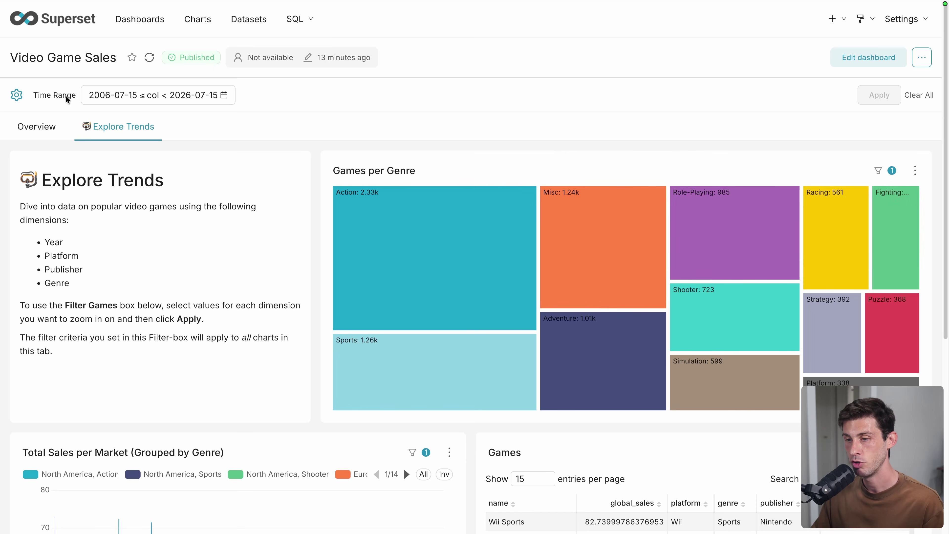
{"action": "mouse_move", "coordinate": [213, 104]}
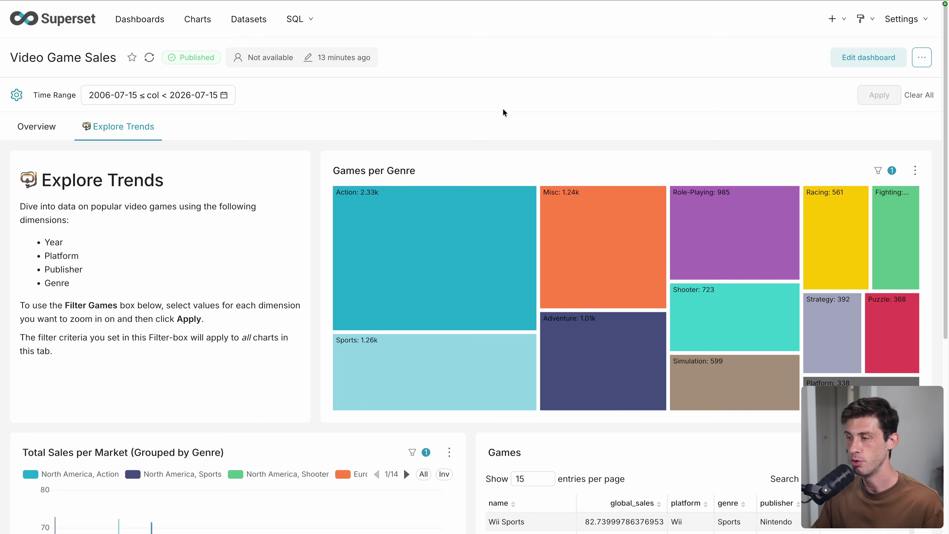
Examine the options for connecting data, including the supported databases list, Google Sheets and file uploads
{"action": "mouse_move", "coordinate": [834, 22]}
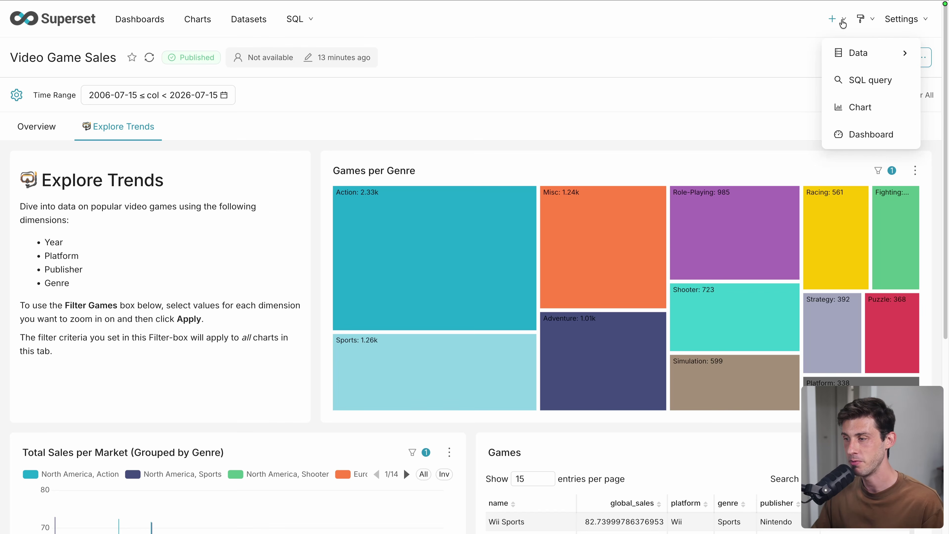
{"action": "mouse_move", "coordinate": [847, 56]}
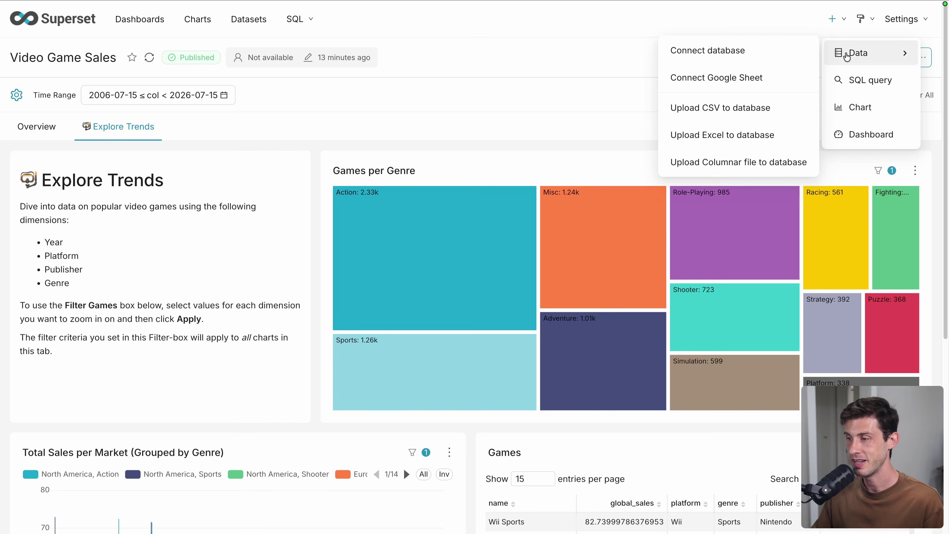
{"action": "left_click", "coordinate": [762, 56]}
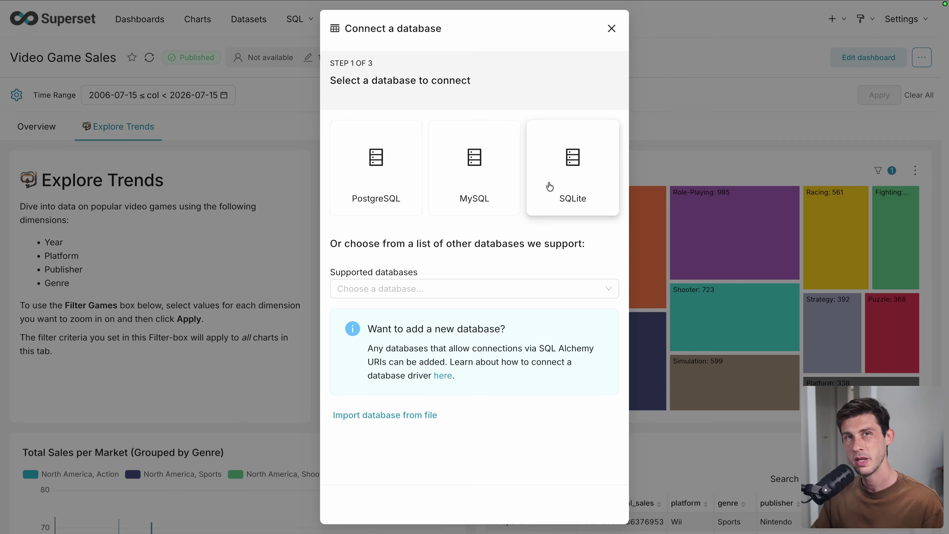
{"action": "left_click", "coordinate": [478, 290]}
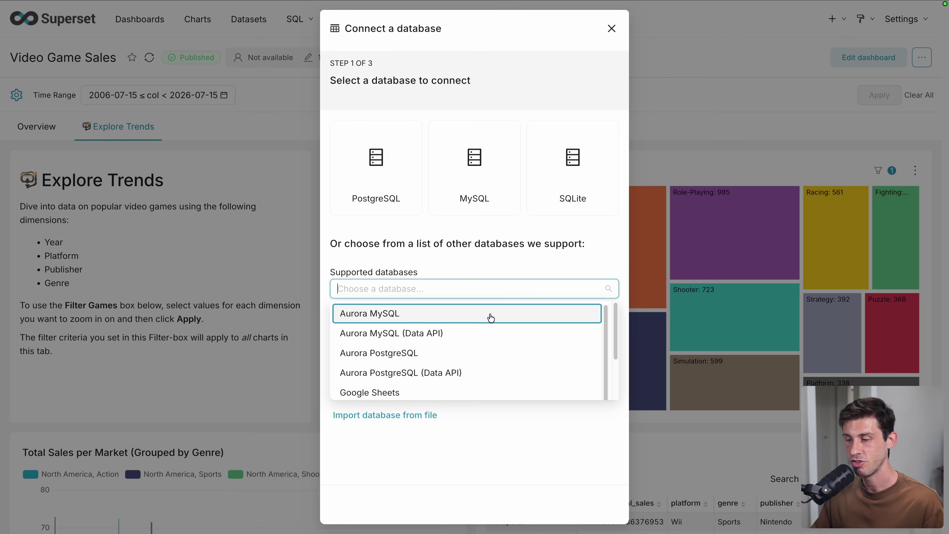
{"action": "scroll", "coordinate": [491, 318], "scroll_direction": "down", "scroll_amount": 3}
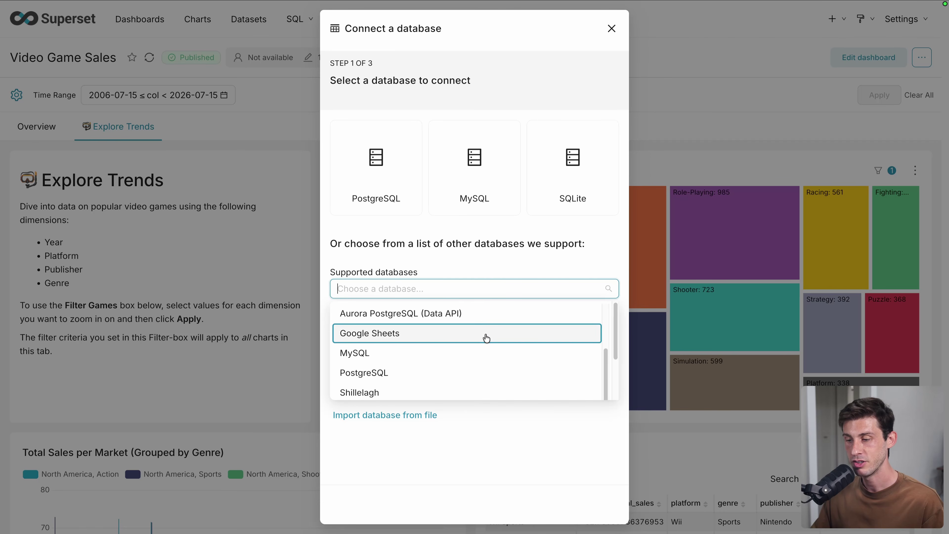
{"action": "scroll", "coordinate": [486, 338], "scroll_direction": "down", "scroll_amount": 2}
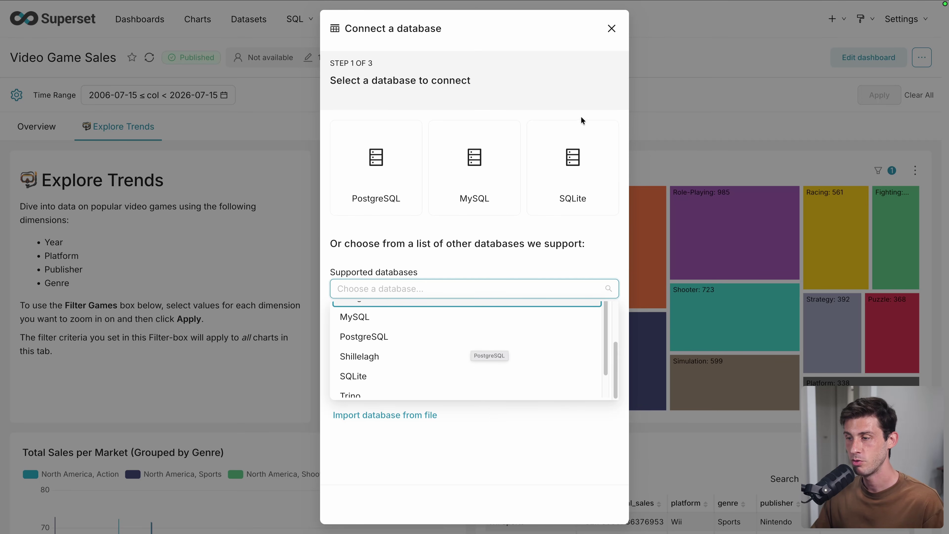
{"action": "left_click", "coordinate": [613, 33]}
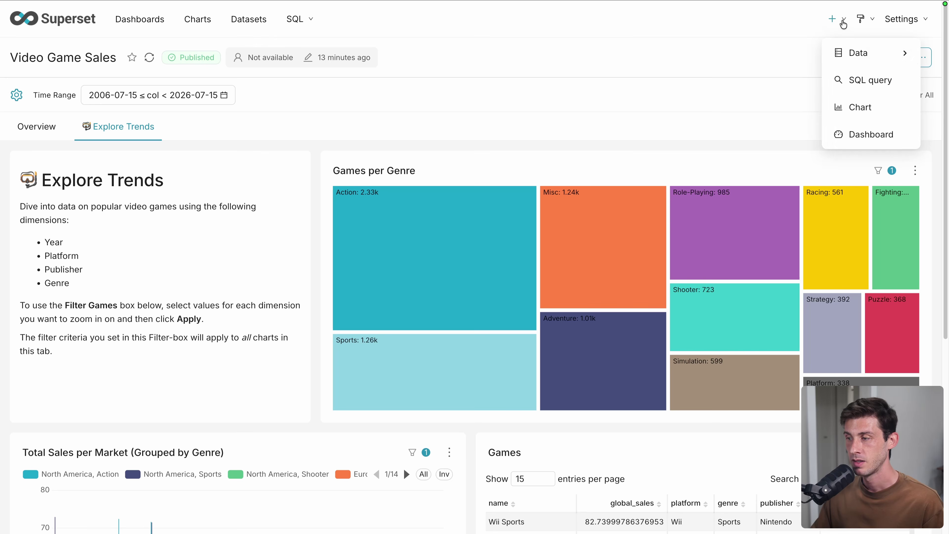
{"action": "mouse_move", "coordinate": [848, 52]}
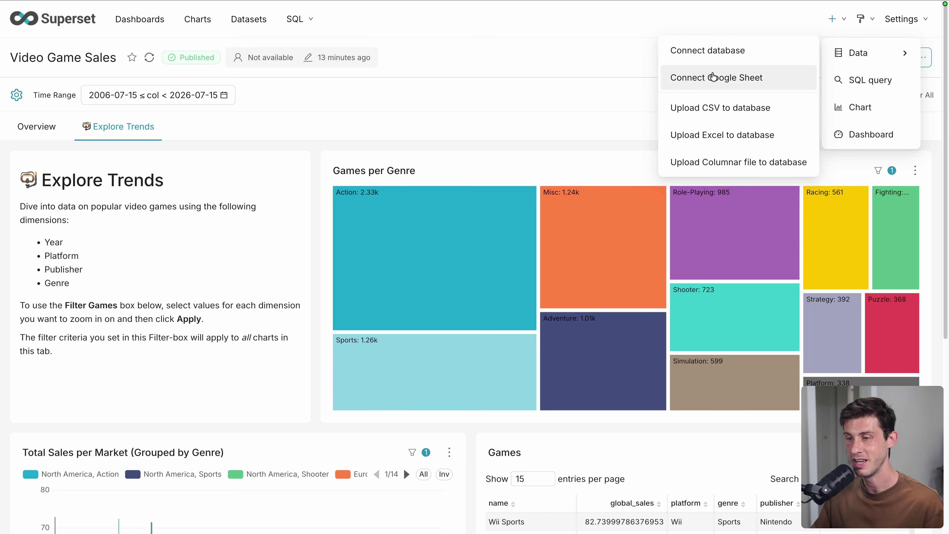
Start creating a new chart and choose birth_names as its dataset
{"action": "left_click", "coordinate": [201, 27]}
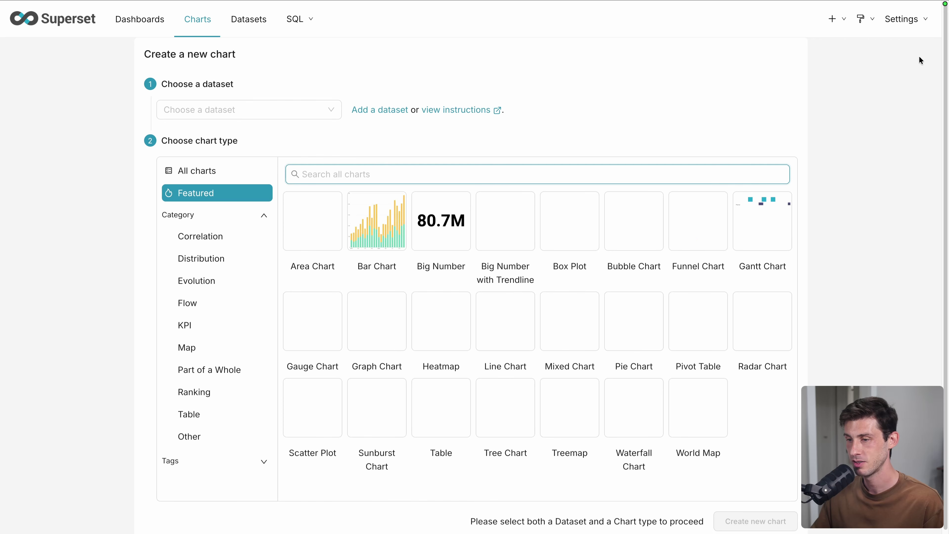
{"action": "left_click", "coordinate": [335, 111]}
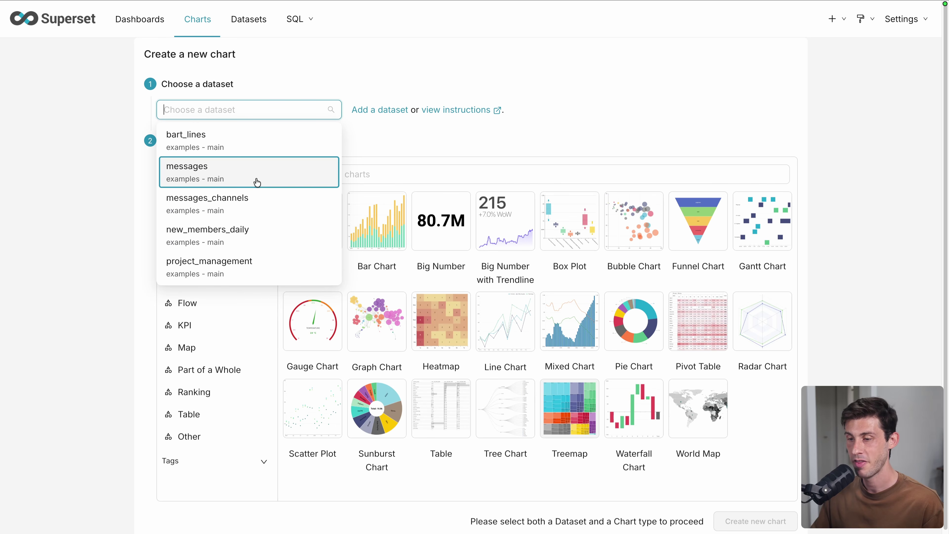
{"action": "scroll", "coordinate": [257, 183], "scroll_direction": "down", "scroll_amount": 10}
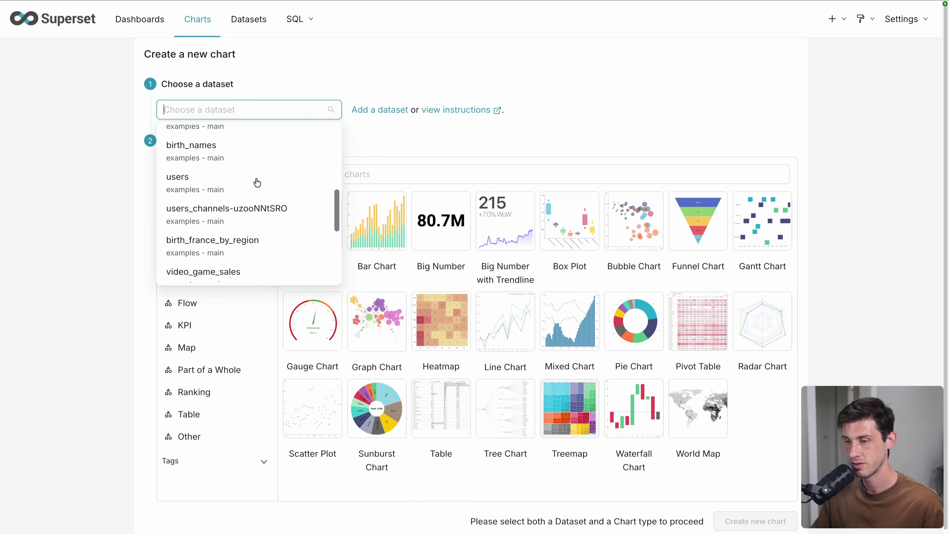
{"action": "scroll", "coordinate": [239, 180], "scroll_direction": "up", "scroll_amount": 1}
{"action": "left_click", "coordinate": [209, 175]}
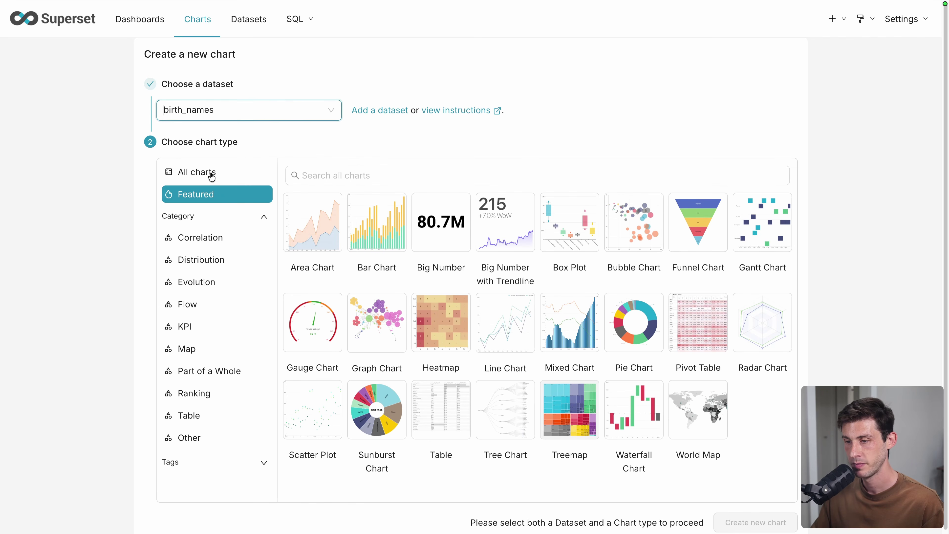
Look through all available chart types and the Correlation, Distribution, Evolution and Flow categories
{"action": "scroll", "coordinate": [286, 159], "scroll_direction": "down", "scroll_amount": 1}
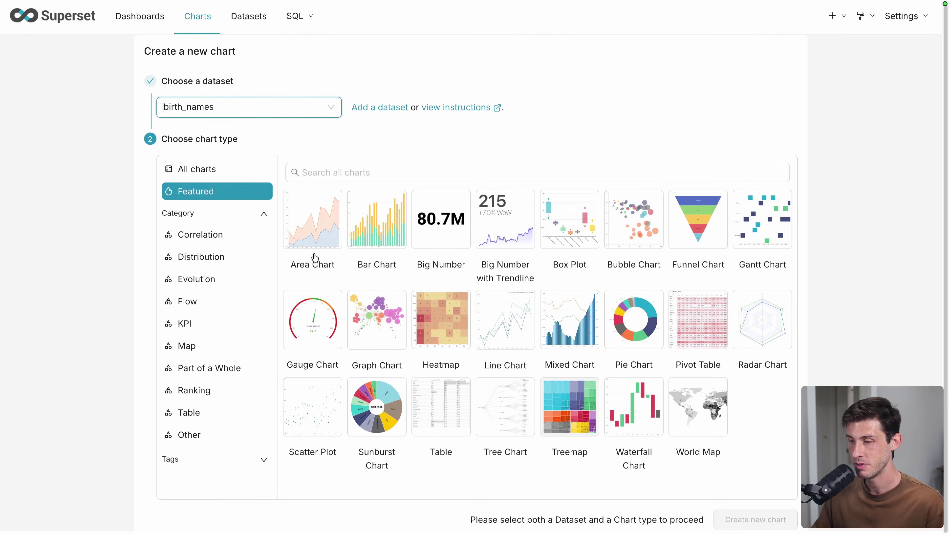
{"action": "left_click", "coordinate": [203, 169]}
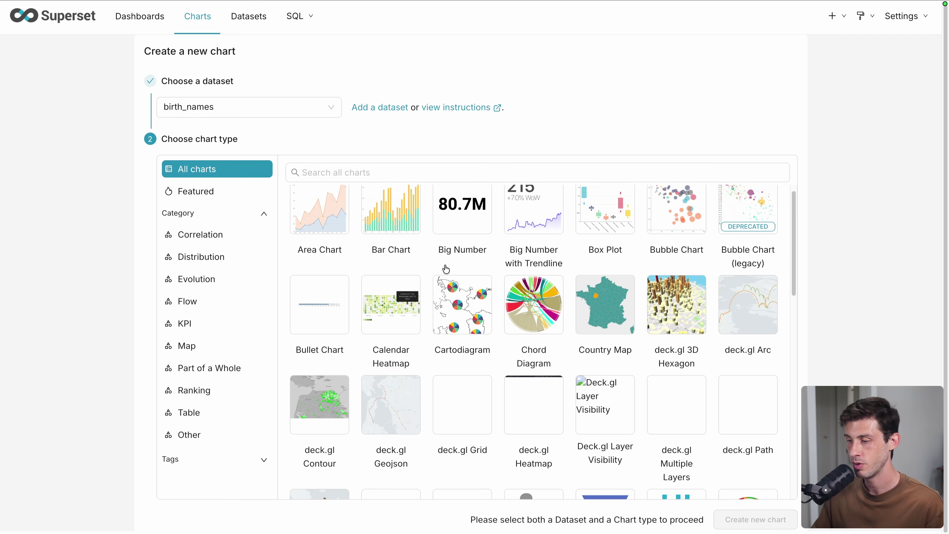
{"action": "scroll", "coordinate": [446, 269], "scroll_direction": "down", "scroll_amount": 4}
{"action": "scroll", "coordinate": [446, 269], "scroll_direction": "down", "scroll_amount": 8}
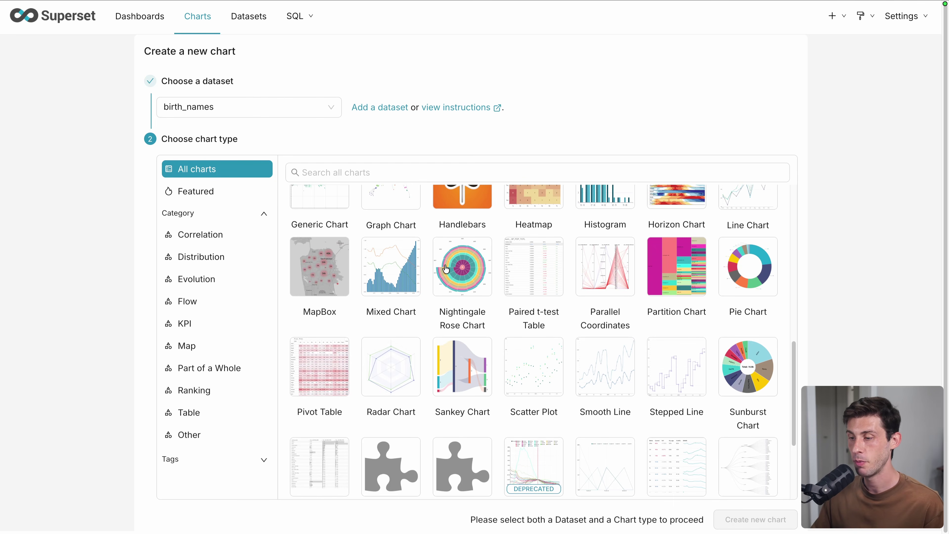
{"action": "scroll", "coordinate": [446, 269], "scroll_direction": "down", "scroll_amount": 3}
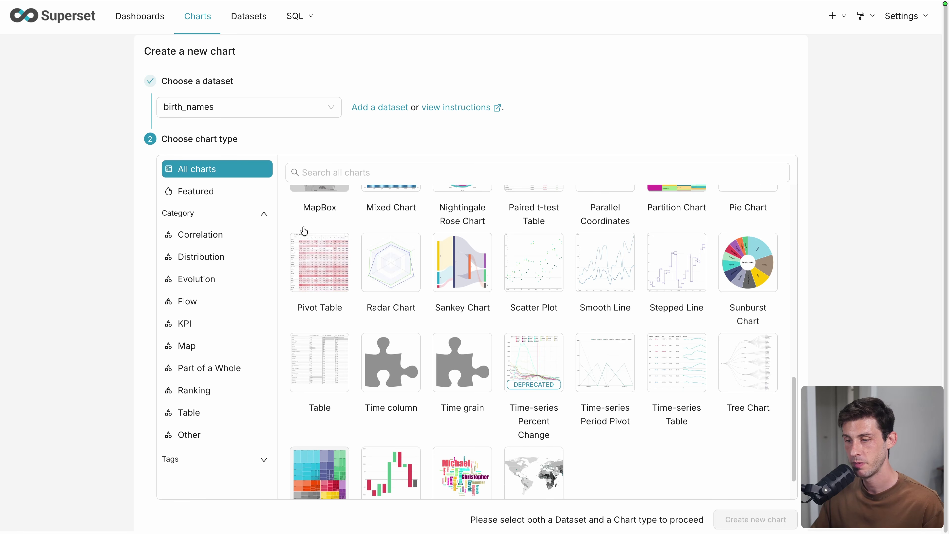
{"action": "left_click", "coordinate": [214, 235]}
{"action": "left_click", "coordinate": [208, 257]}
{"action": "left_click", "coordinate": [207, 284]}
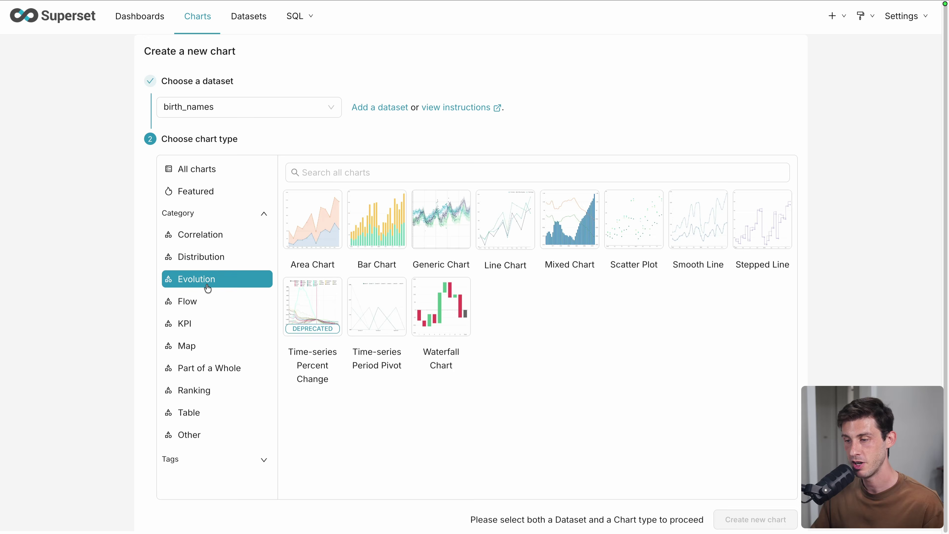
{"action": "left_click", "coordinate": [207, 306]}
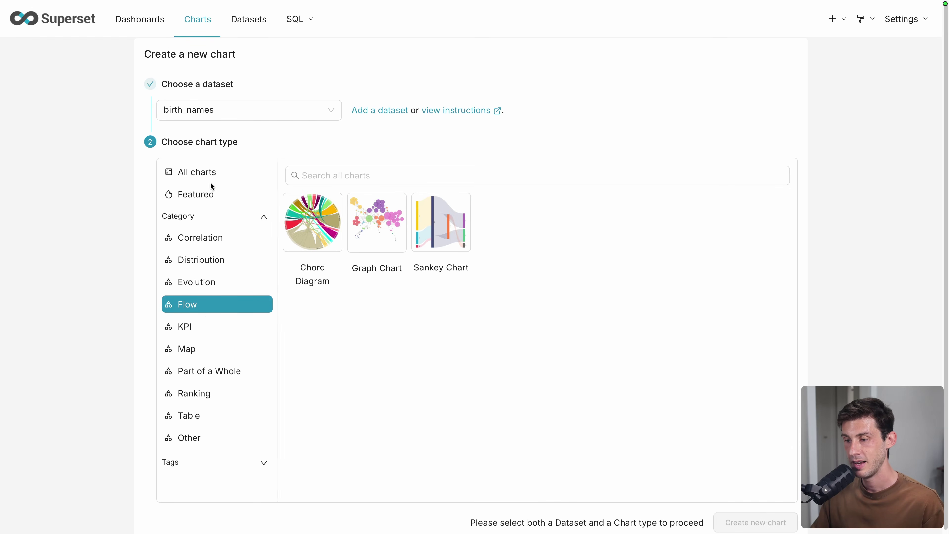
Search all chart types for "parti", choose Partition Chart and create the new chart
{"action": "left_click", "coordinate": [213, 176]}
{"action": "left_click", "coordinate": [299, 175]}
{"action": "type", "text": "parti"}
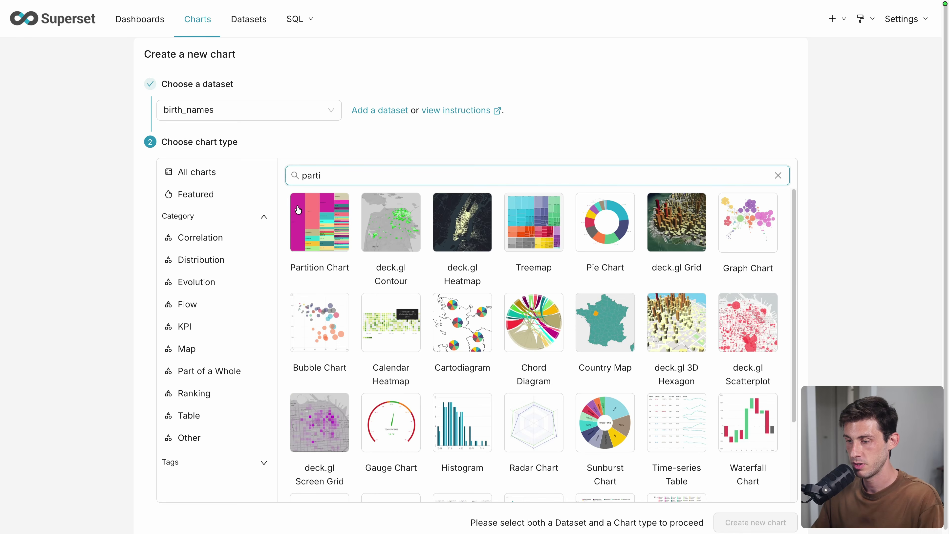
{"action": "left_click", "coordinate": [305, 238]}
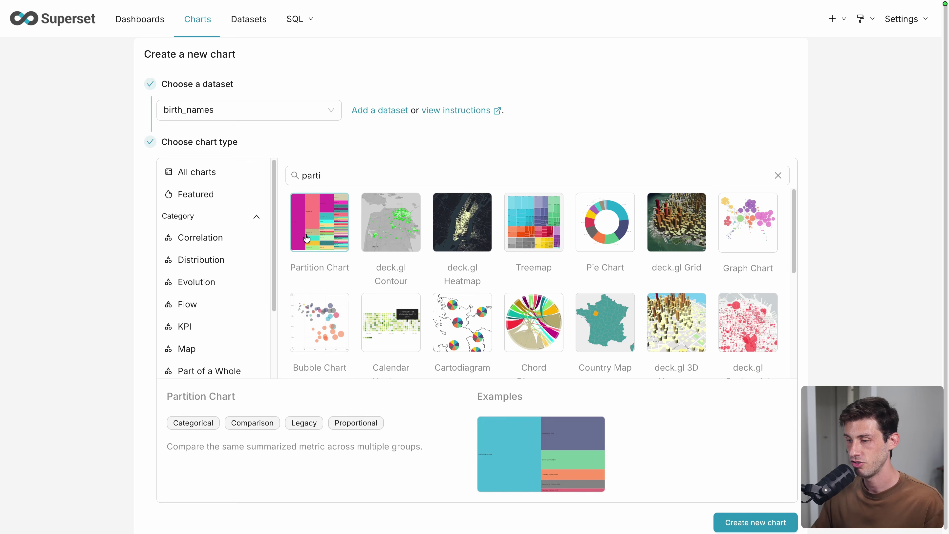
{"action": "scroll", "coordinate": [519, 396], "scroll_direction": "down", "scroll_amount": 1}
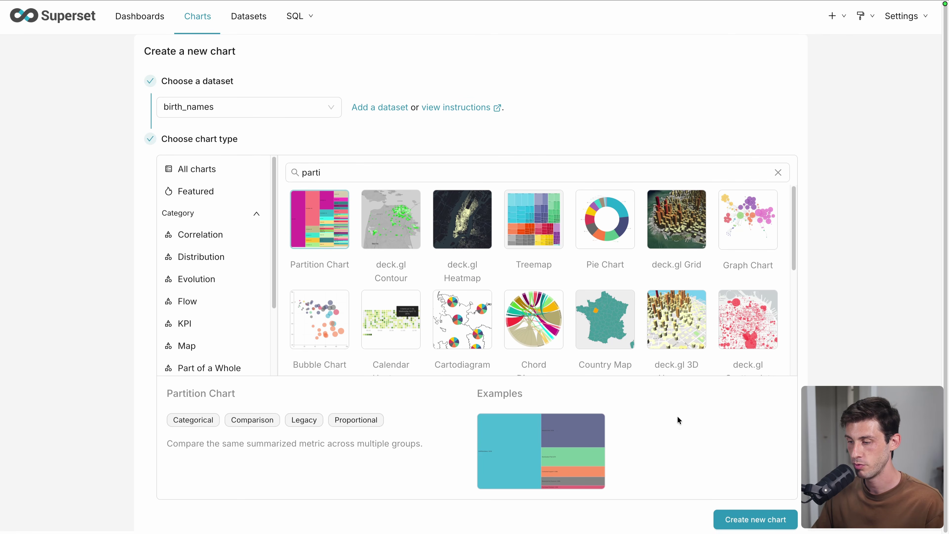
{"action": "left_click", "coordinate": [739, 519]}
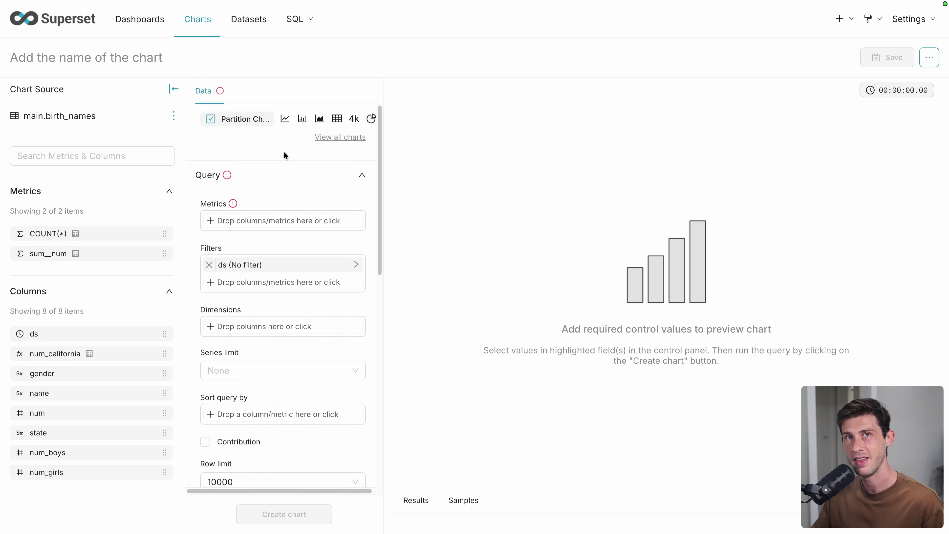
Add the saved metric sum__num to the partition chart's query metrics
{"action": "left_click", "coordinate": [221, 220]}
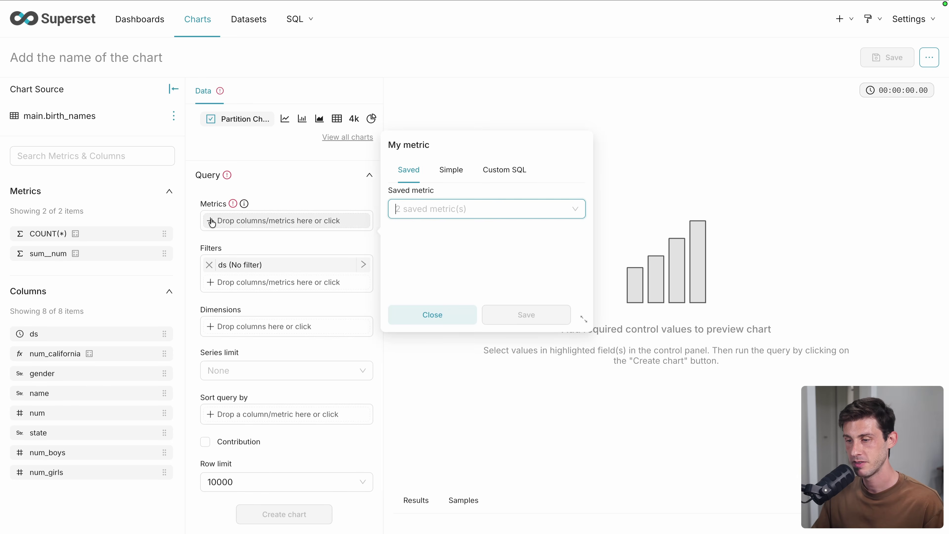
{"action": "left_click", "coordinate": [576, 213]}
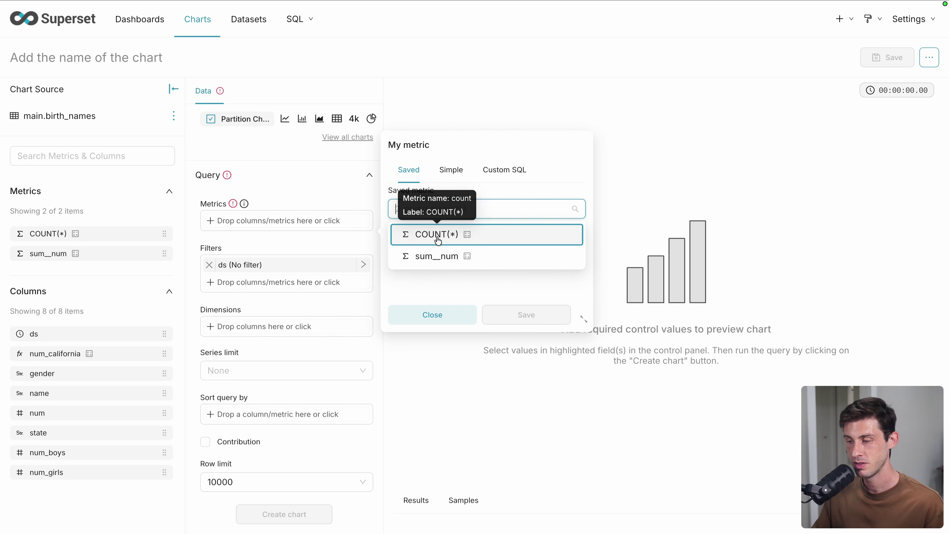
{"action": "left_click", "coordinate": [426, 259]}
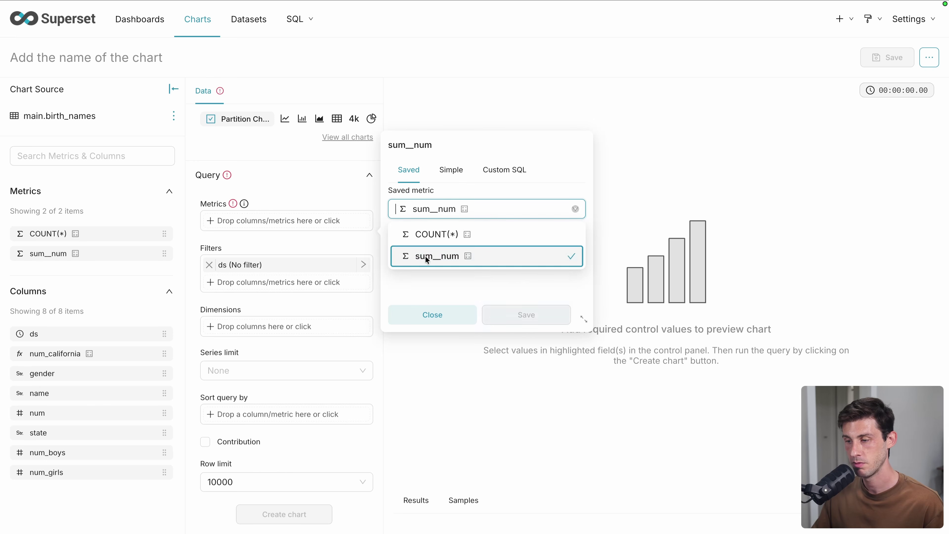
{"action": "left_click", "coordinate": [514, 320]}
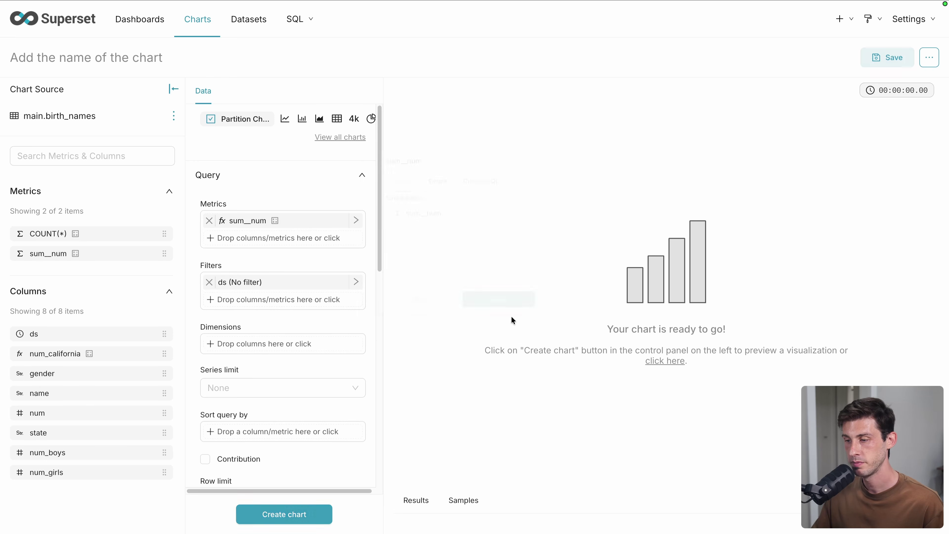
Add the name column as a dimension of the partition chart
{"action": "scroll", "coordinate": [297, 304], "scroll_direction": "down", "scroll_amount": 1}
{"action": "scroll", "coordinate": [297, 304], "scroll_direction": "down", "scroll_amount": 4}
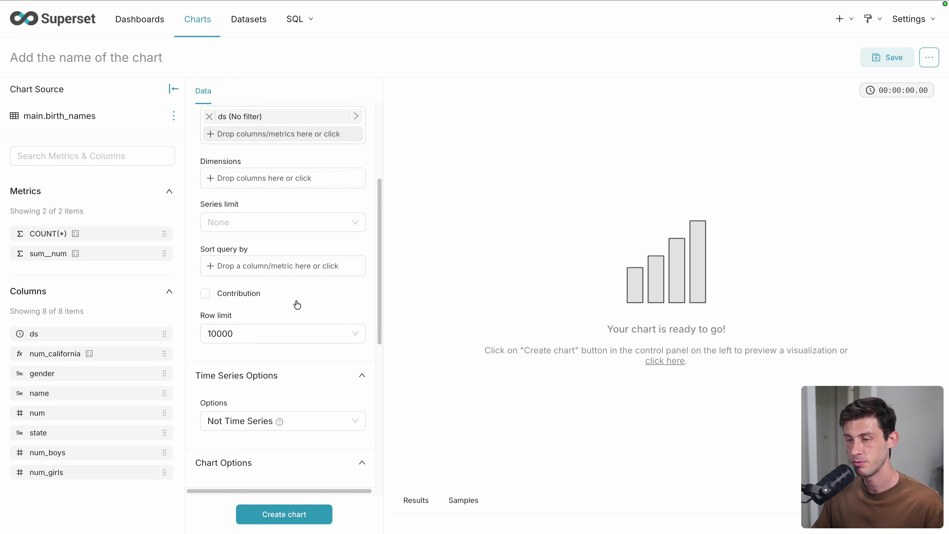
{"action": "left_click", "coordinate": [208, 182]}
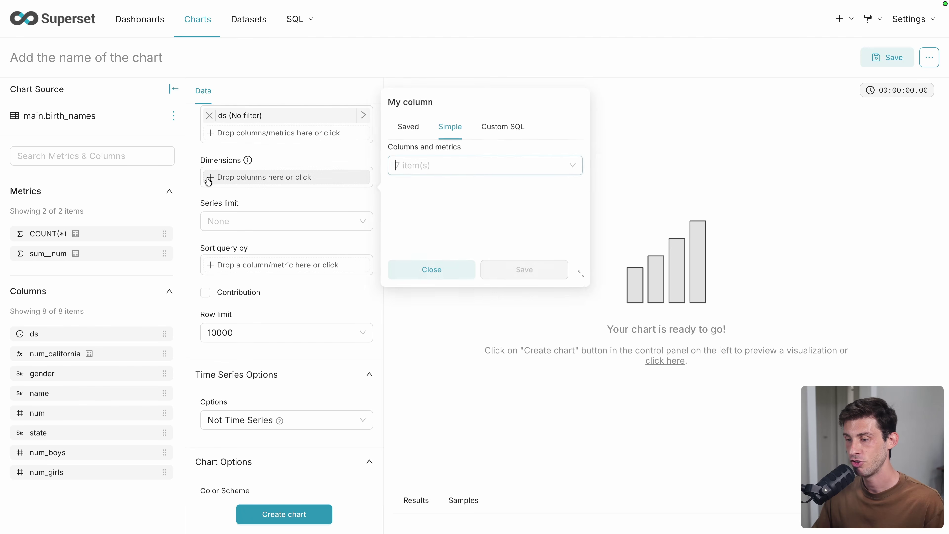
{"action": "left_click", "coordinate": [561, 167]}
{"action": "left_click", "coordinate": [505, 235]}
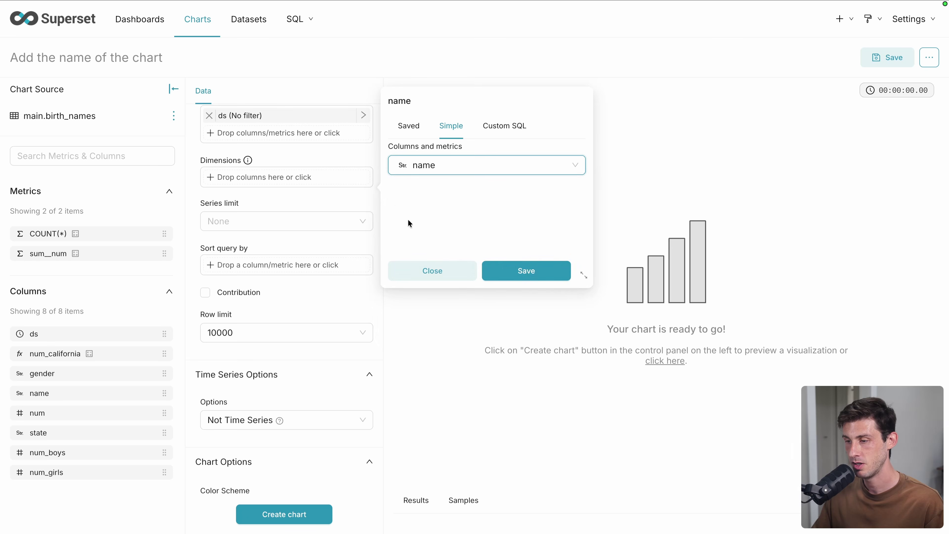
{"action": "left_click", "coordinate": [506, 272]}
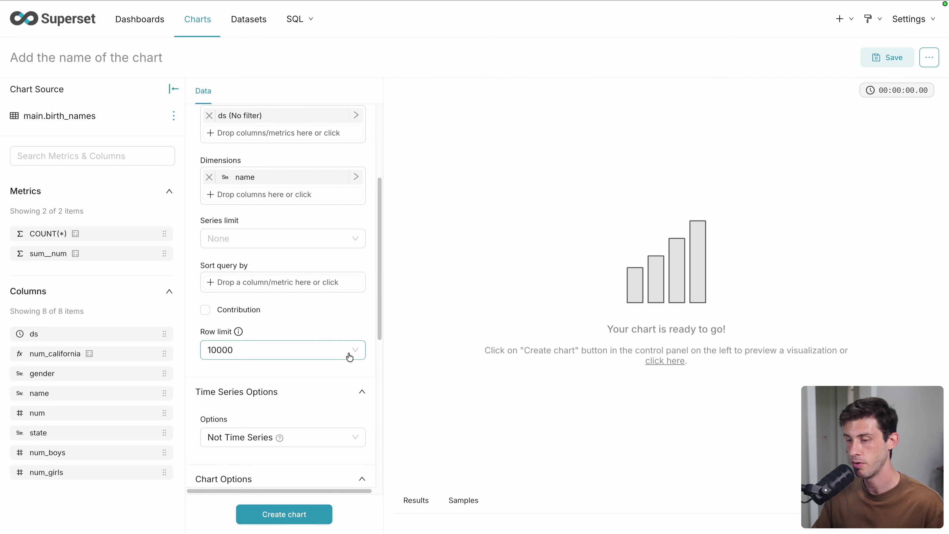
Set the Partition Limit to 25 in the chart options and generate the chart
{"action": "scroll", "coordinate": [296, 380], "scroll_direction": "down", "scroll_amount": 5}
{"action": "scroll", "coordinate": [296, 379], "scroll_direction": "down", "scroll_amount": 1}
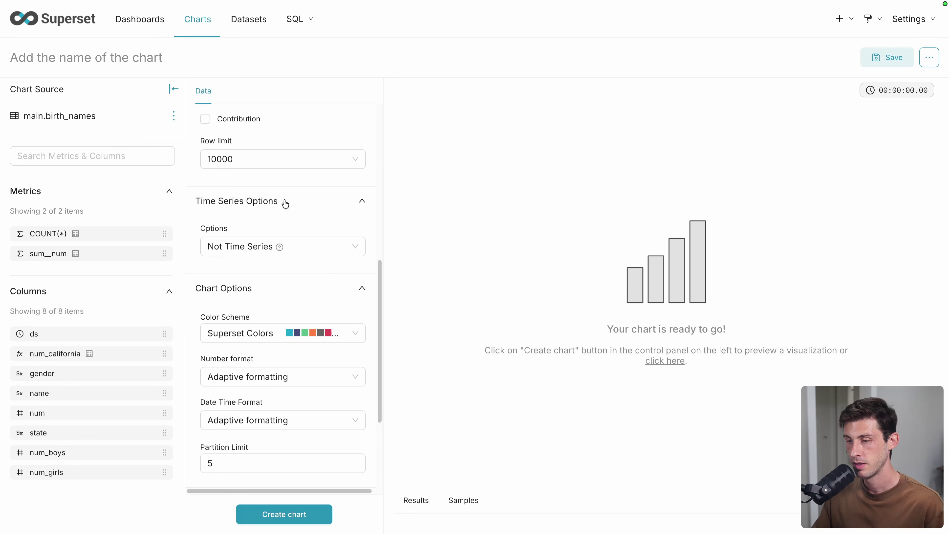
{"action": "scroll", "coordinate": [285, 203], "scroll_direction": "up", "scroll_amount": 4}
{"action": "scroll", "coordinate": [285, 203], "scroll_direction": "down", "scroll_amount": 7}
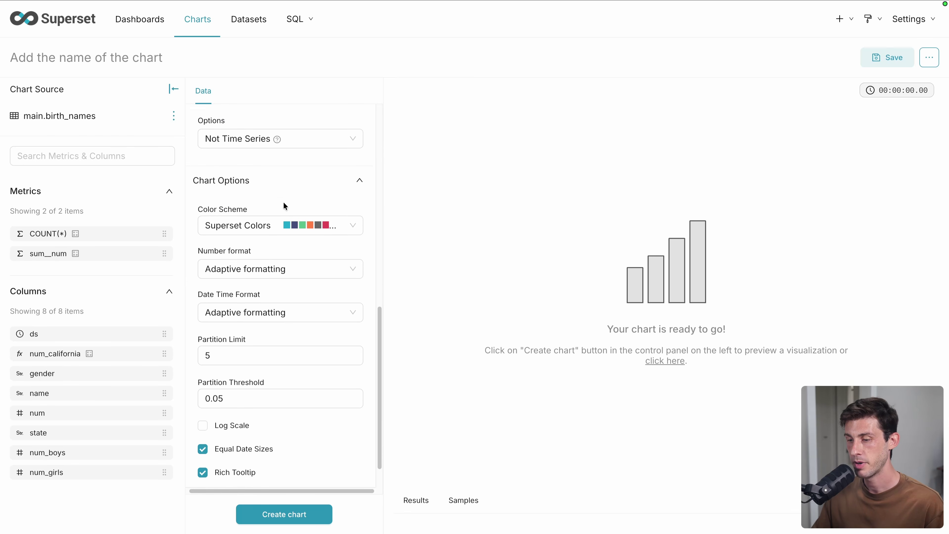
{"action": "left_click", "coordinate": [251, 357]}
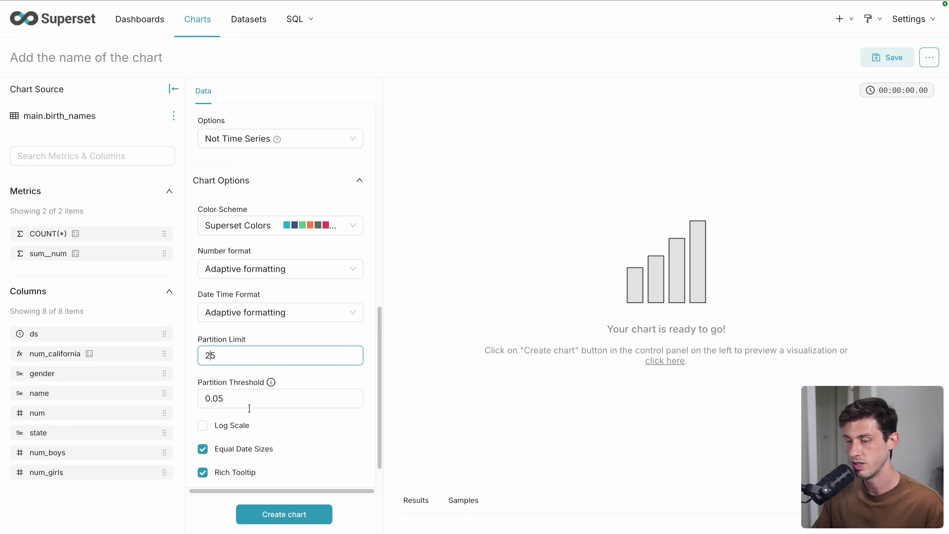
{"action": "left_click", "coordinate": [257, 521]}
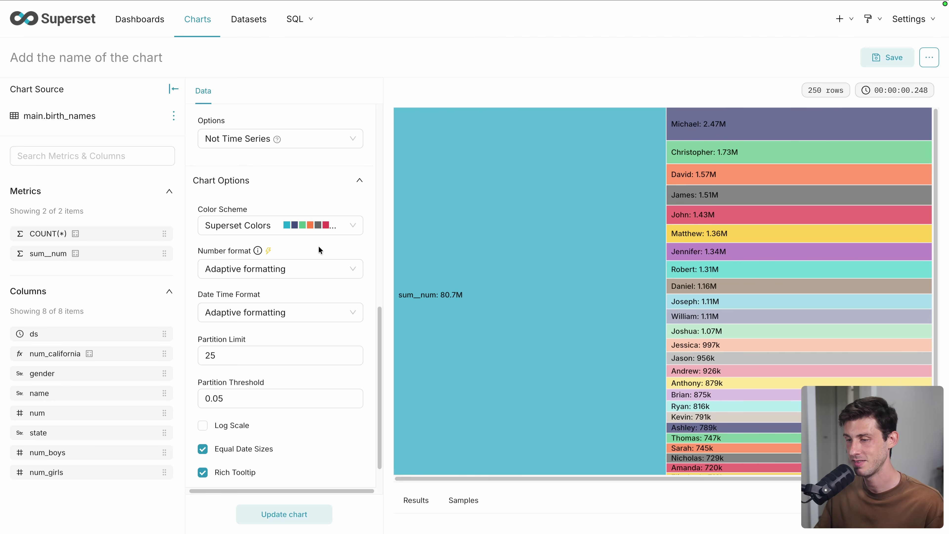
{"action": "scroll", "coordinate": [319, 246], "scroll_direction": "up", "scroll_amount": 10}
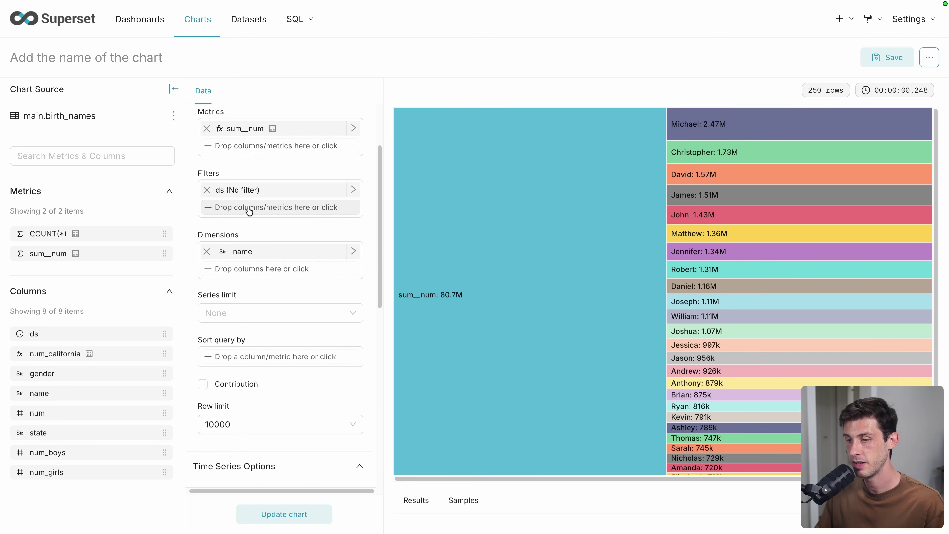
Replace the ds filter with gender Equal to (=) boy and update the partition chart
{"action": "left_click", "coordinate": [263, 190]}
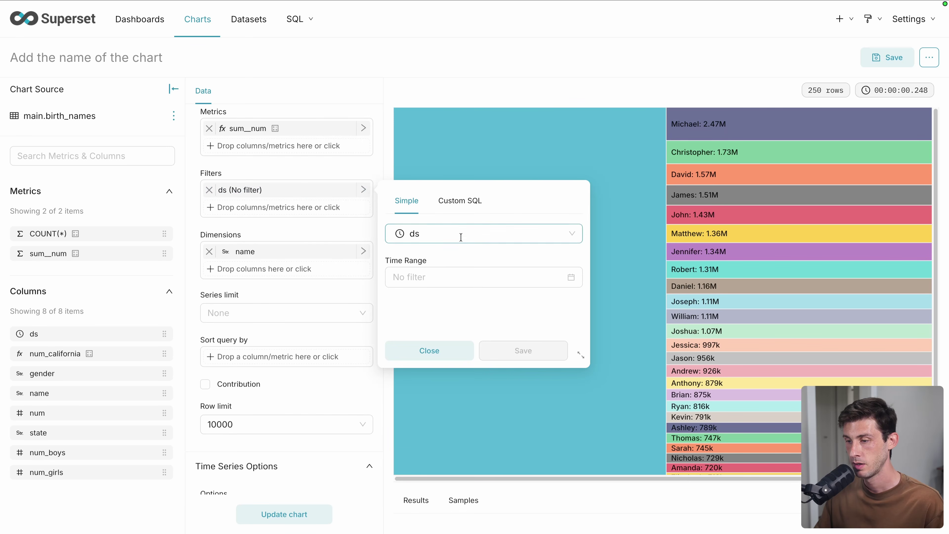
{"action": "left_click", "coordinate": [461, 237]}
{"action": "left_click", "coordinate": [451, 287]}
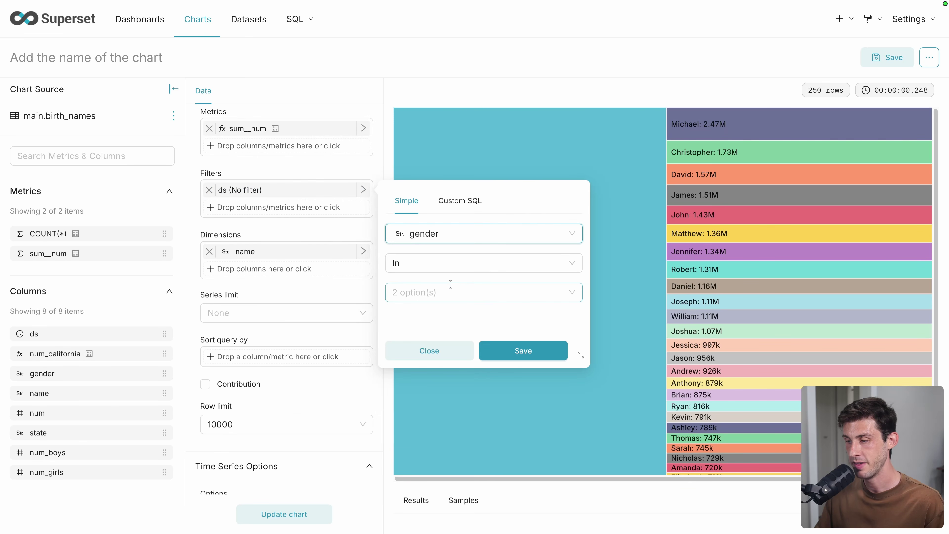
{"action": "left_click", "coordinate": [462, 262]}
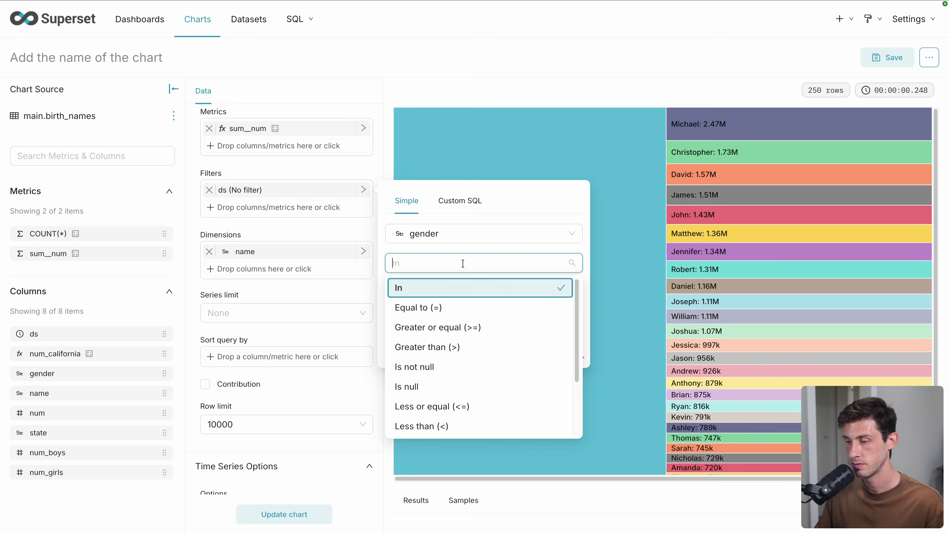
{"action": "left_click", "coordinate": [457, 306]}
{"action": "left_click", "coordinate": [436, 295]}
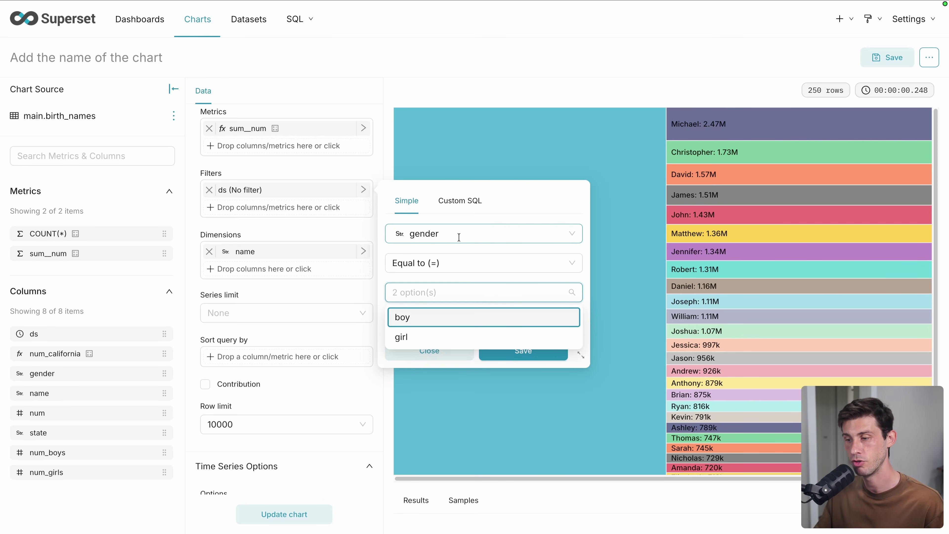
{"action": "left_click", "coordinate": [430, 322]}
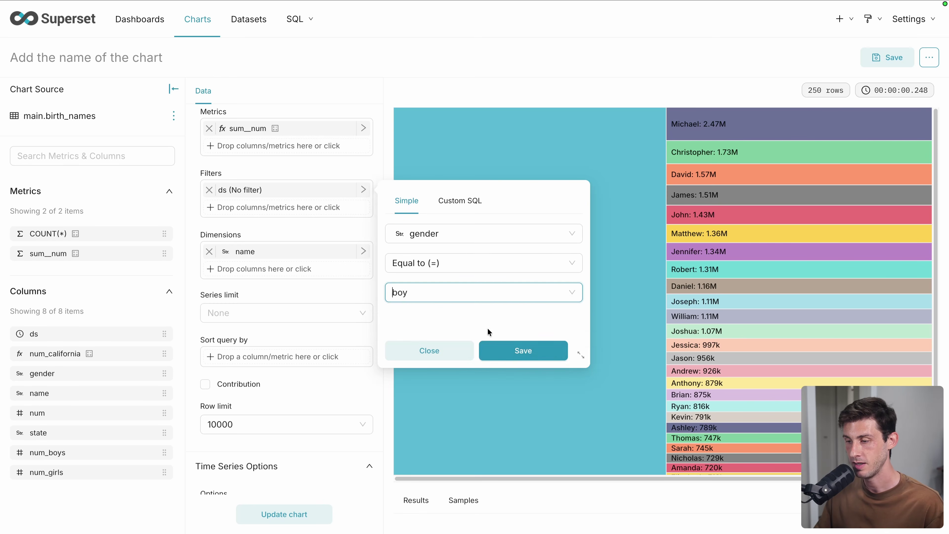
{"action": "left_click", "coordinate": [501, 351]}
{"action": "left_click", "coordinate": [297, 515]}
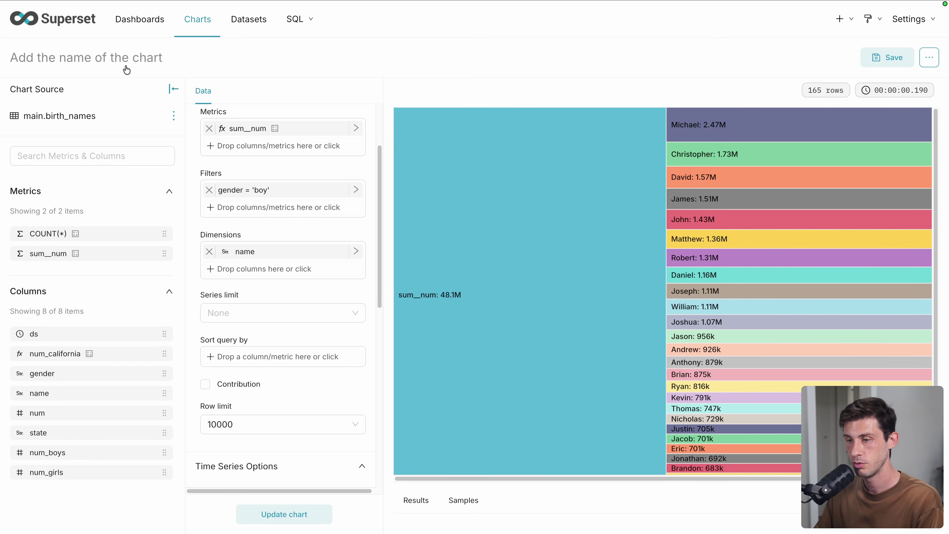
Name the chart "Top 25 Boy names" and save it as a new chart without assigning a dashboard
{"action": "type", "text": "Top 25"}
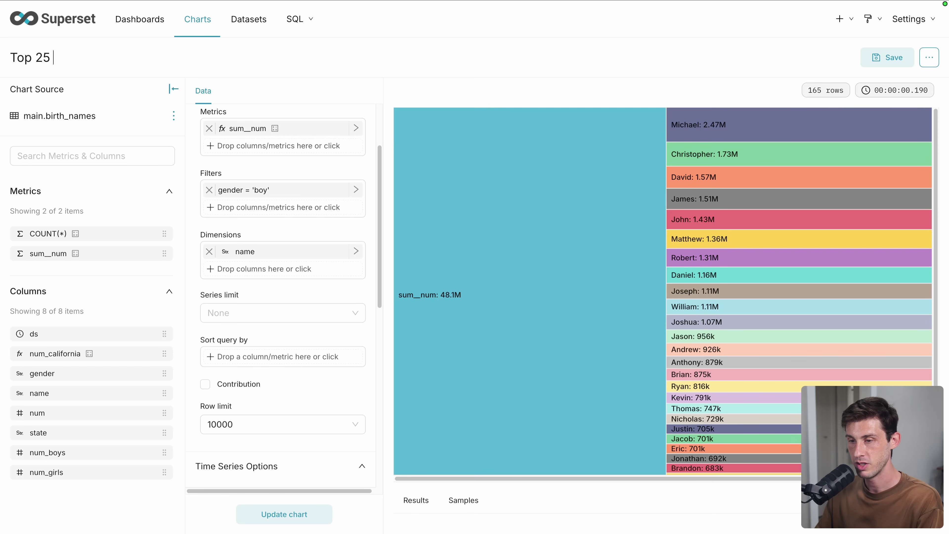
{"action": "type", "text": " Boy names"}
{"action": "left_click", "coordinate": [880, 67]}
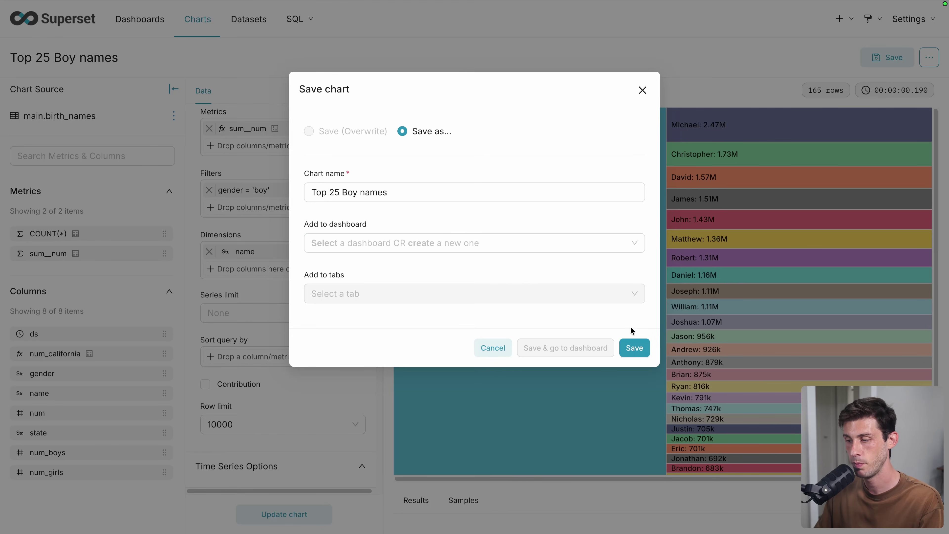
{"action": "left_click", "coordinate": [638, 349]}
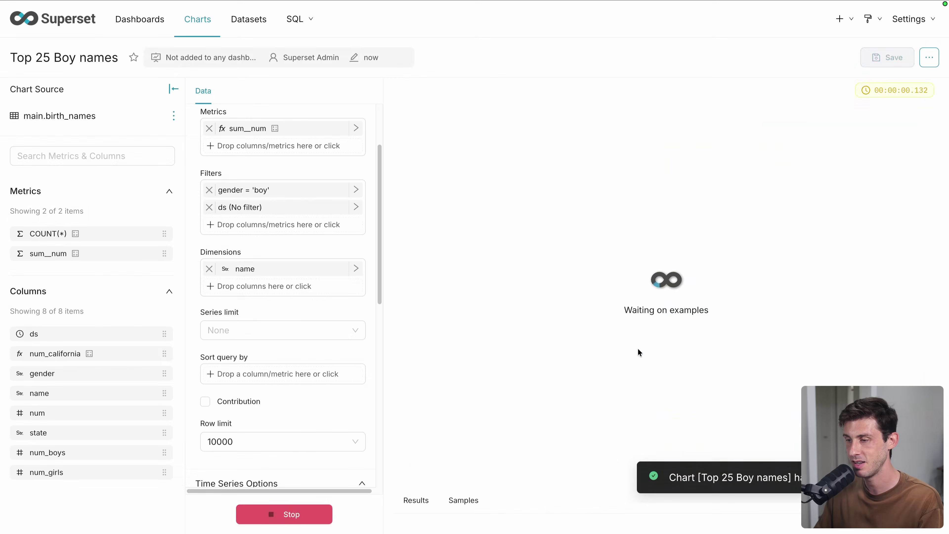
Open the USA Births Names dashboard in edit mode
{"action": "left_click", "coordinate": [141, 24]}
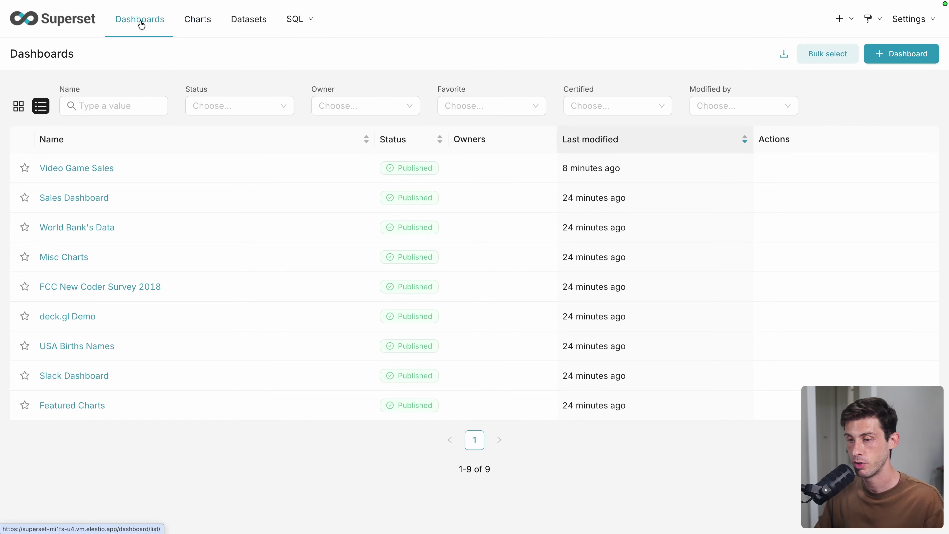
{"action": "left_click", "coordinate": [77, 347]}
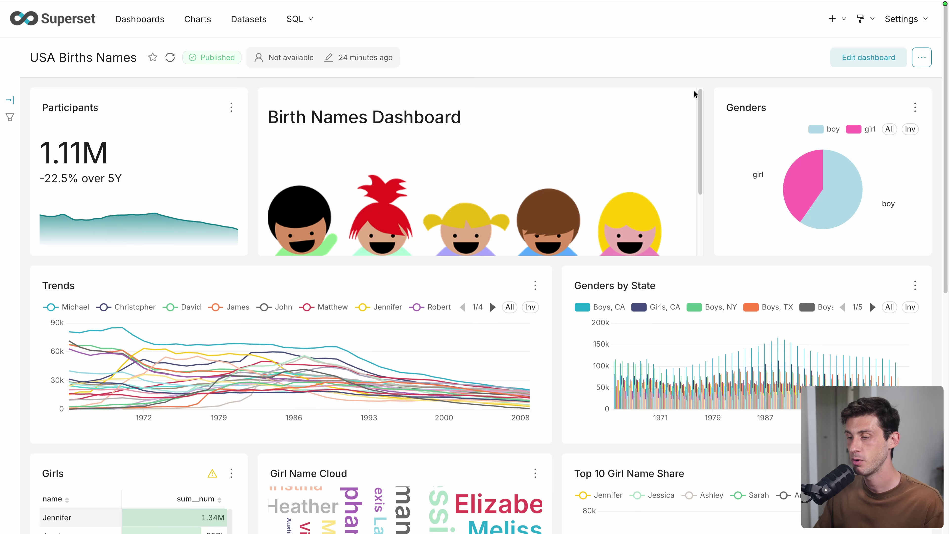
{"action": "left_click", "coordinate": [857, 60]}
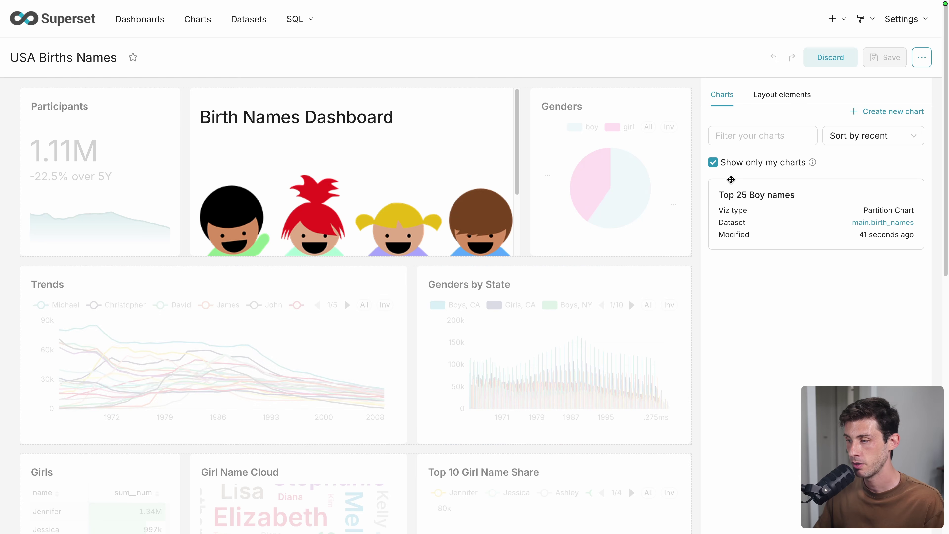
Place the Top 25 Boy names chart in its own row above Trends and widen it to the full row
{"action": "left_click_drag", "start_coordinate": [816, 200], "coordinate": [396, 265]}
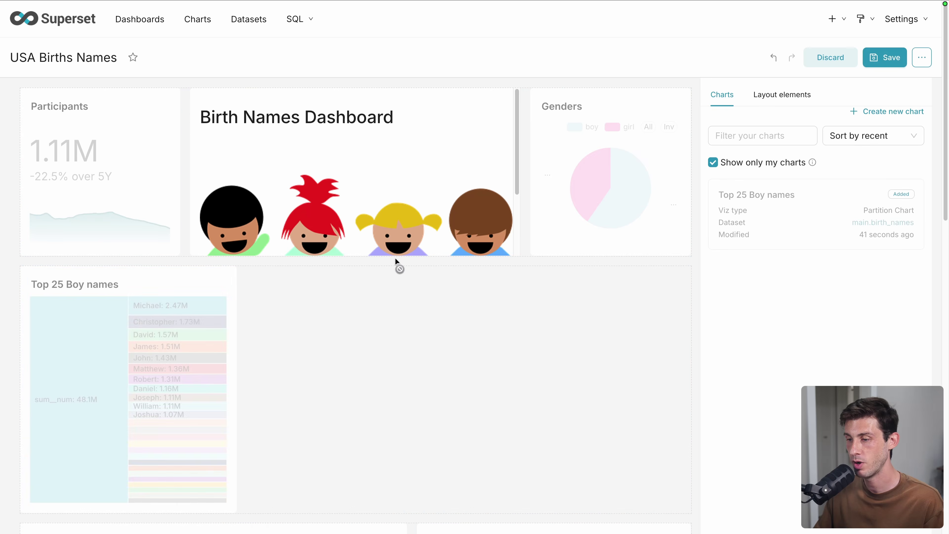
{"action": "scroll", "coordinate": [206, 375], "scroll_direction": "down", "scroll_amount": 2}
{"action": "left_click_drag", "start_coordinate": [234, 323], "coordinate": [684, 340]}
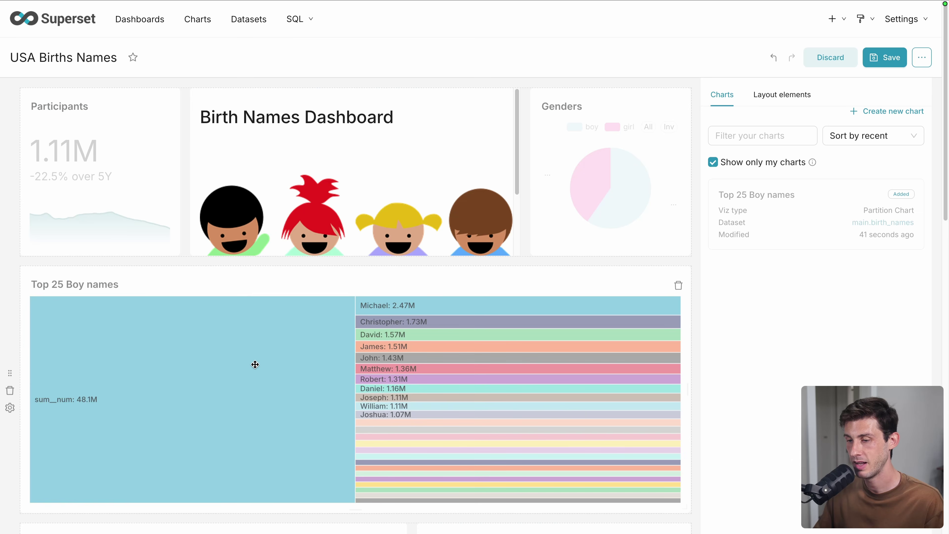
Save the dashboard changes and review the published layout
{"action": "scroll", "coordinate": [255, 364], "scroll_direction": "down", "scroll_amount": 3}
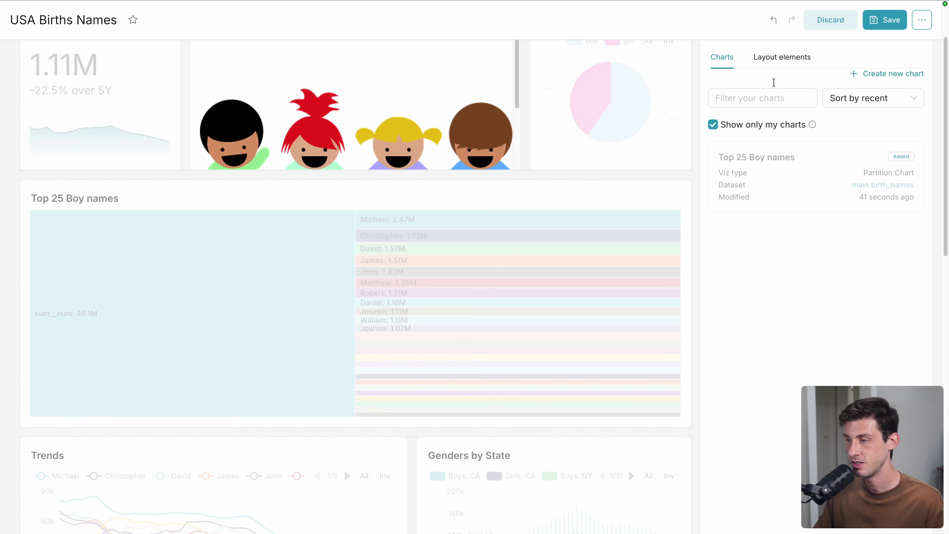
{"action": "left_click", "coordinate": [885, 20]}
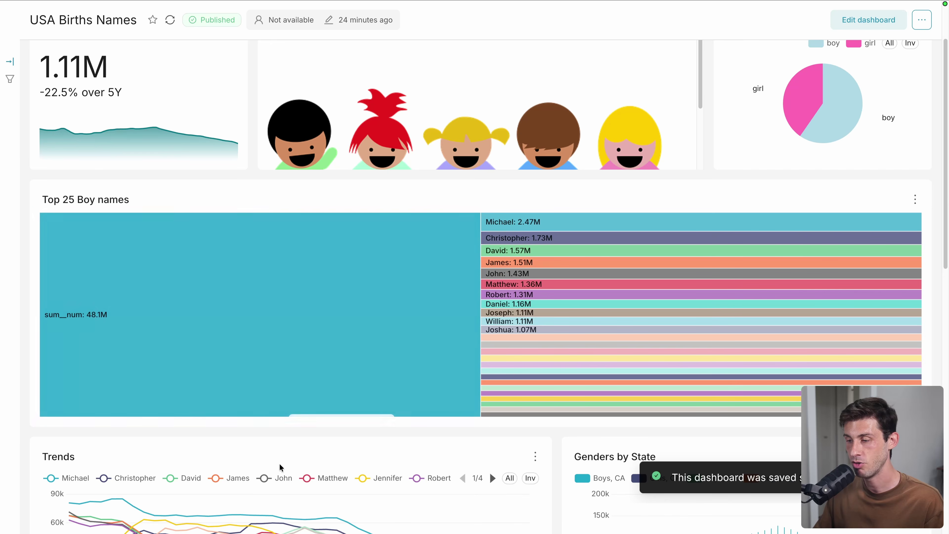
{"action": "scroll", "coordinate": [180, 365], "scroll_direction": "up", "scroll_amount": 3}
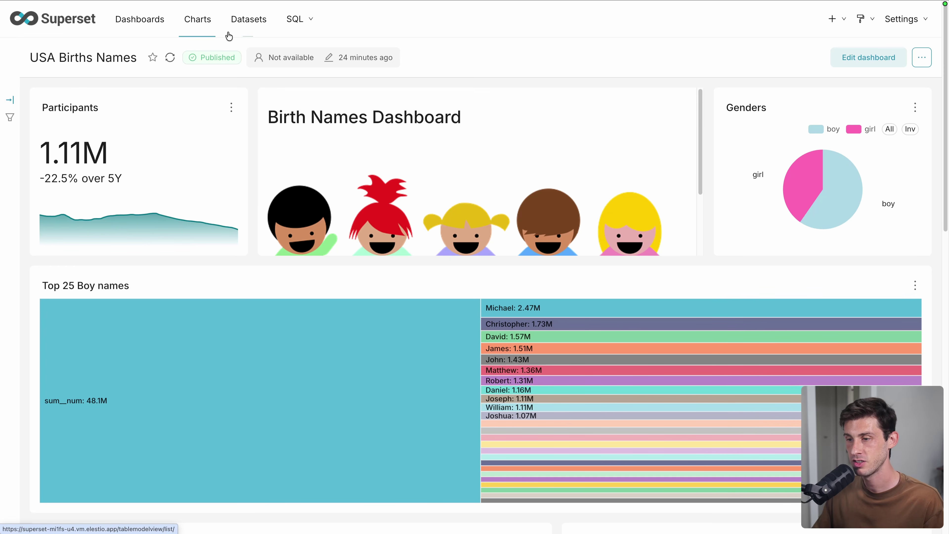
Open the birth_france_by_region dataset from the dataset list and look through its metrics and columns
{"action": "left_click", "coordinate": [249, 32]}
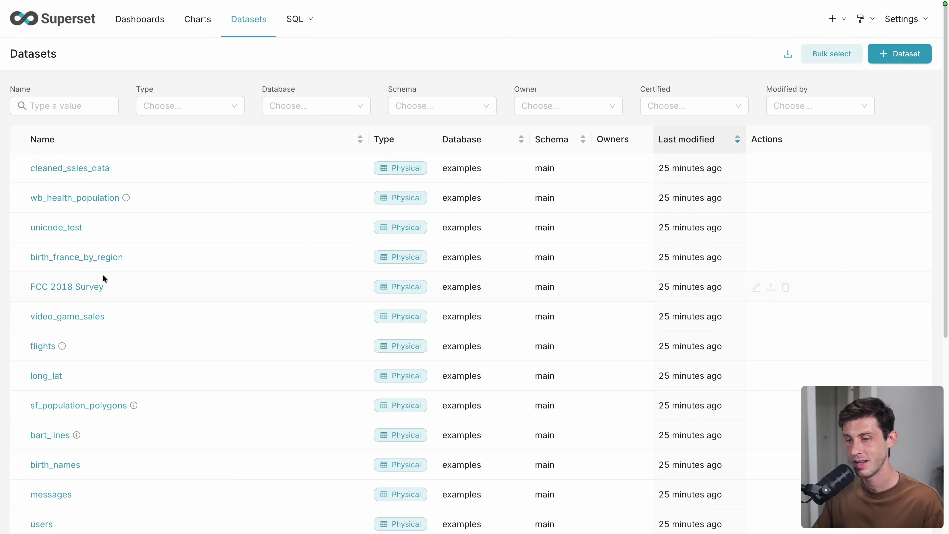
{"action": "left_click", "coordinate": [68, 257]}
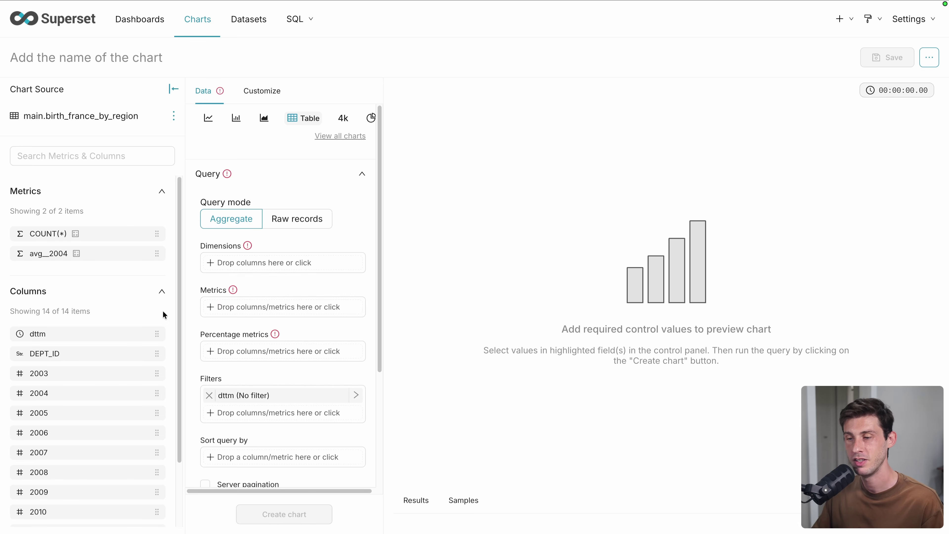
{"action": "scroll", "coordinate": [133, 276], "scroll_direction": "down", "scroll_amount": 3}
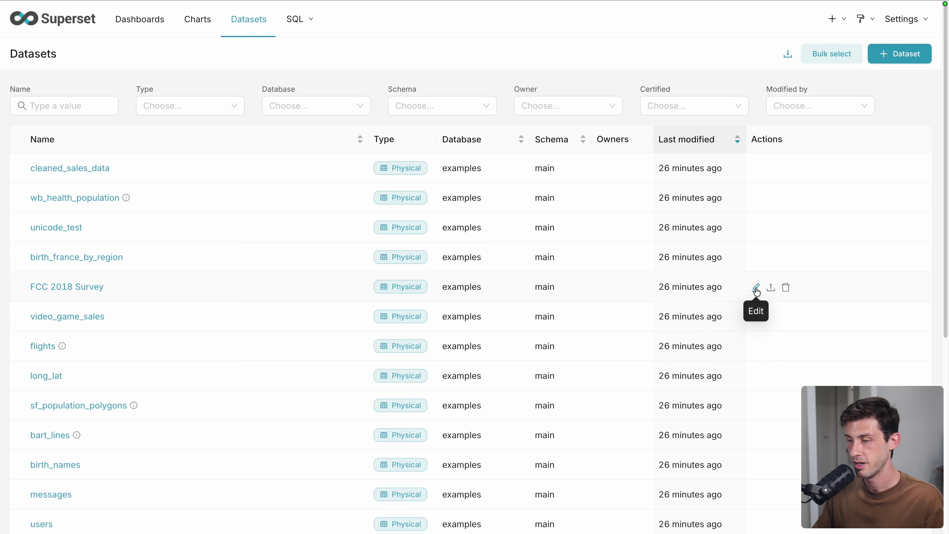
Open the FCC 2018 Survey dataset for editing and examine its column definitions
{"action": "left_click", "coordinate": [755, 288]}
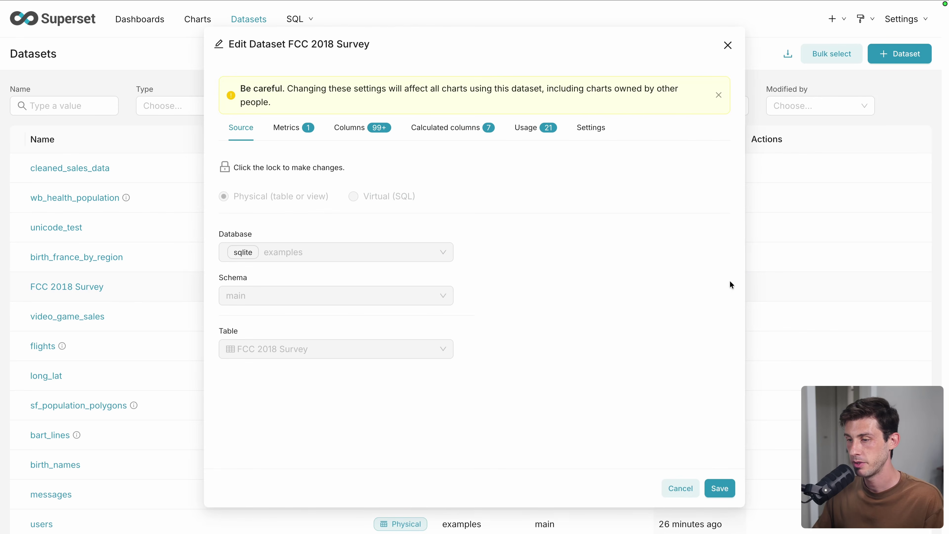
{"action": "left_click", "coordinate": [350, 127]}
{"action": "scroll", "coordinate": [397, 300], "scroll_direction": "down", "scroll_amount": 5}
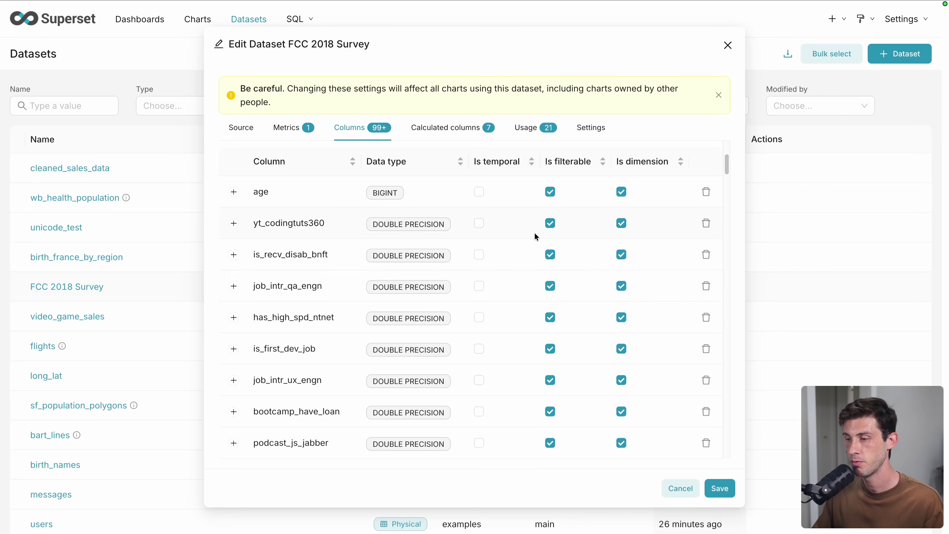
{"action": "scroll", "coordinate": [536, 237], "scroll_direction": "down", "scroll_amount": 8}
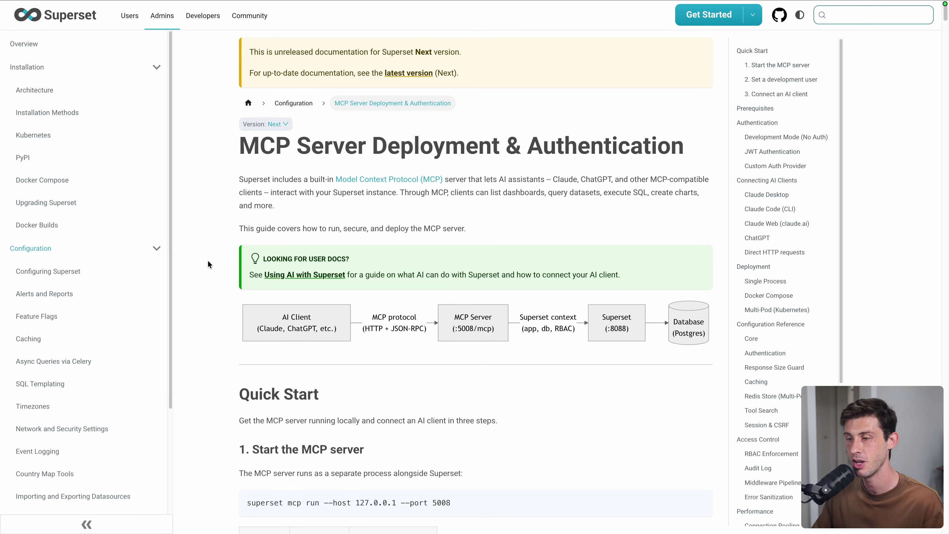
Read the Quick Start of the Superset MCP server documentation and highlight the port in the run command
{"action": "scroll", "coordinate": [213, 194], "scroll_direction": "down", "scroll_amount": 5}
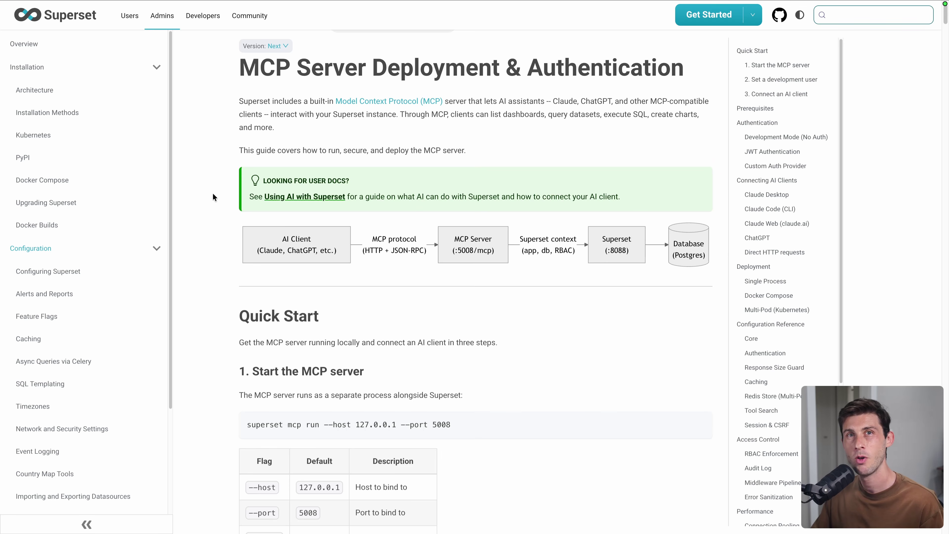
{"action": "scroll", "coordinate": [213, 193], "scroll_direction": "down", "scroll_amount": 5}
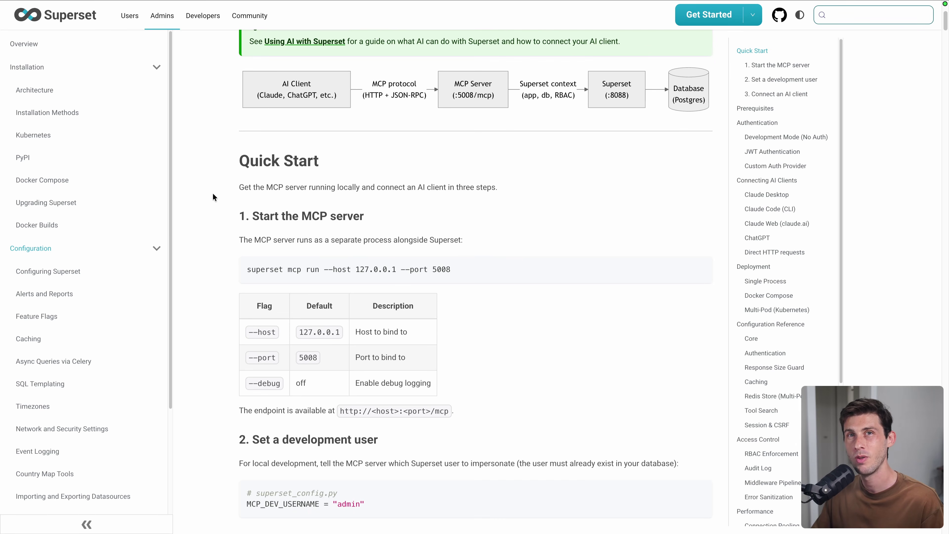
{"action": "scroll", "coordinate": [213, 196], "scroll_direction": "down", "scroll_amount": 1}
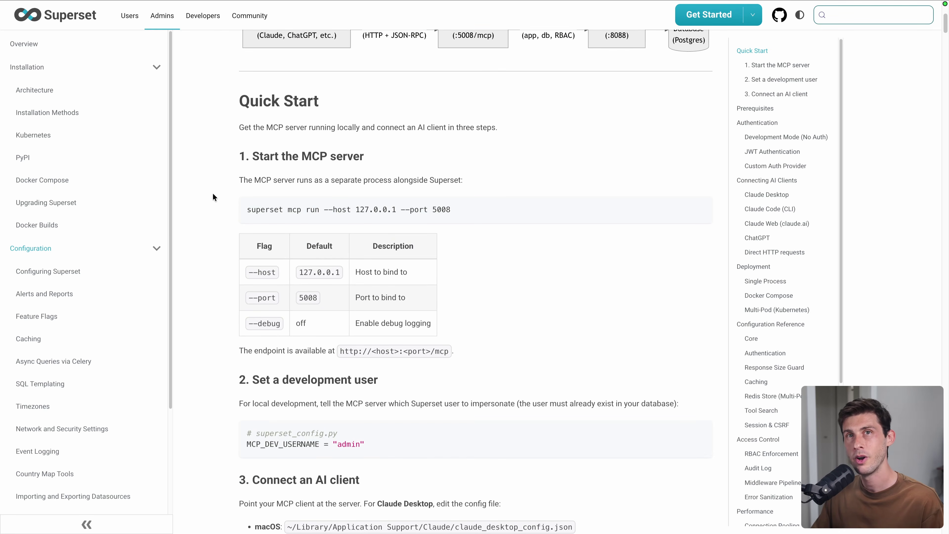
{"action": "left_click_drag", "start_coordinate": [432, 209], "coordinate": [462, 210]}
Switch to the Elestio console, show the Superset service's firewall rules and open a new rule entry
{"action": "key", "text": "ctrl+Tab"}
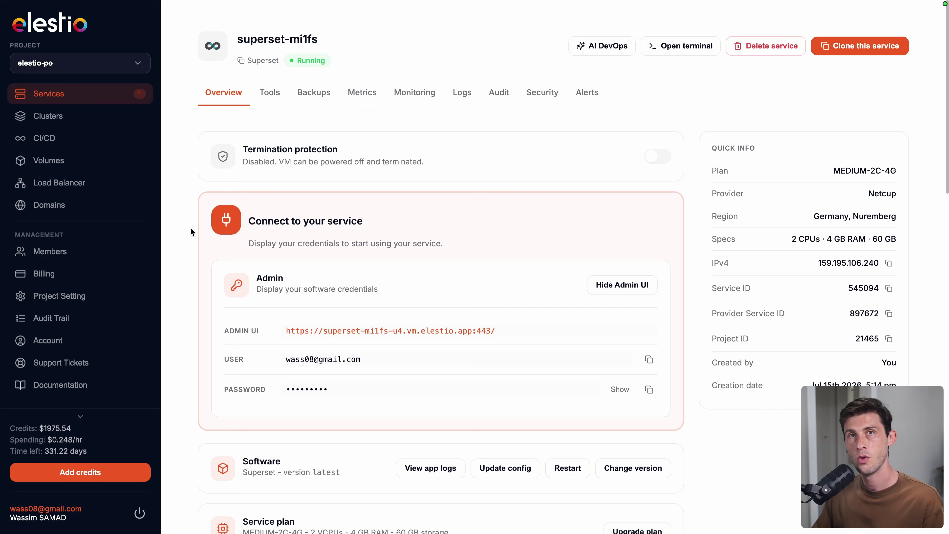
{"action": "left_click", "coordinate": [547, 98]}
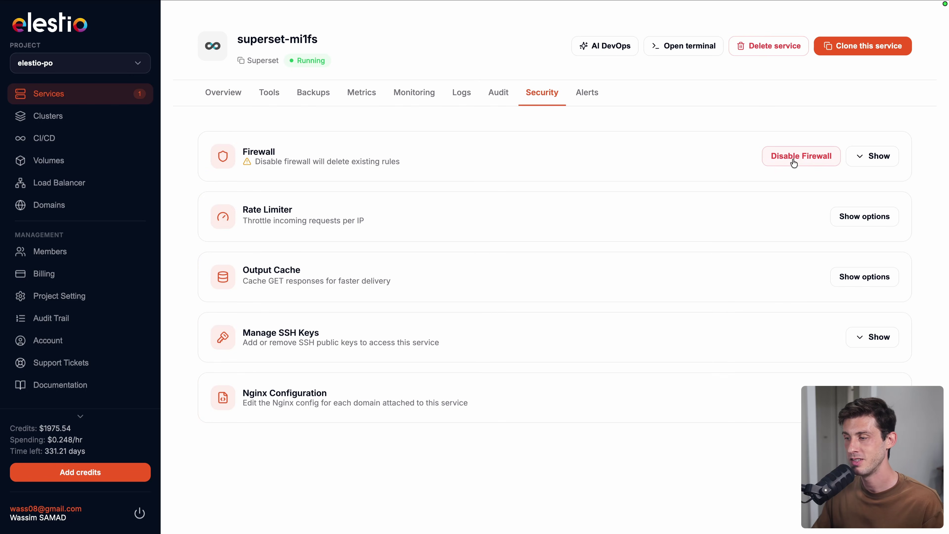
{"action": "left_click", "coordinate": [876, 157]}
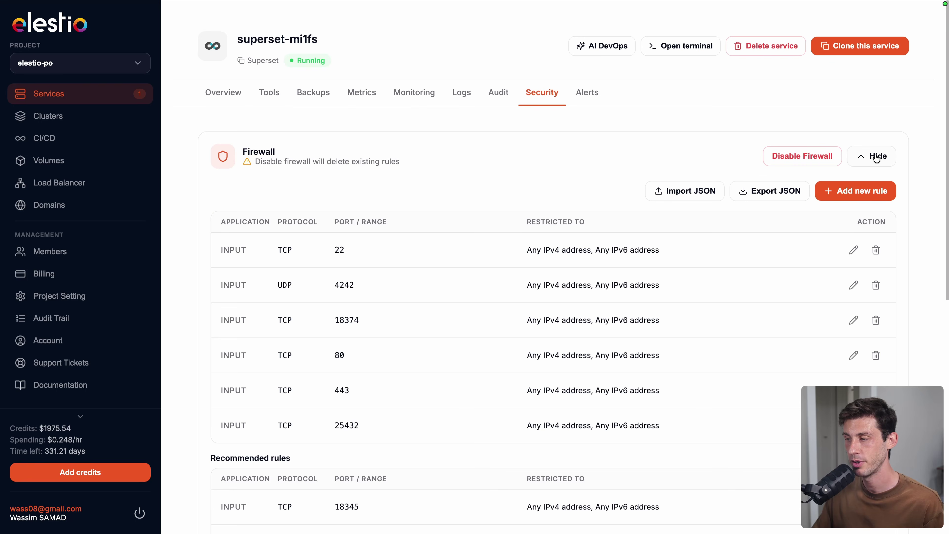
{"action": "left_click", "coordinate": [852, 193]}
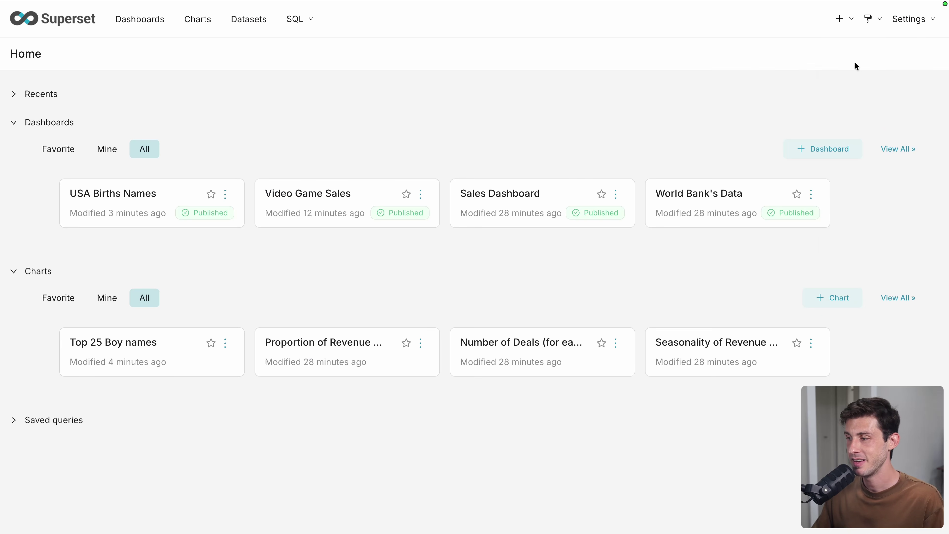
Return to Superset, open the user list and view the blank Add User form, leaving it without creating a user
{"action": "mouse_move", "coordinate": [911, 27]}
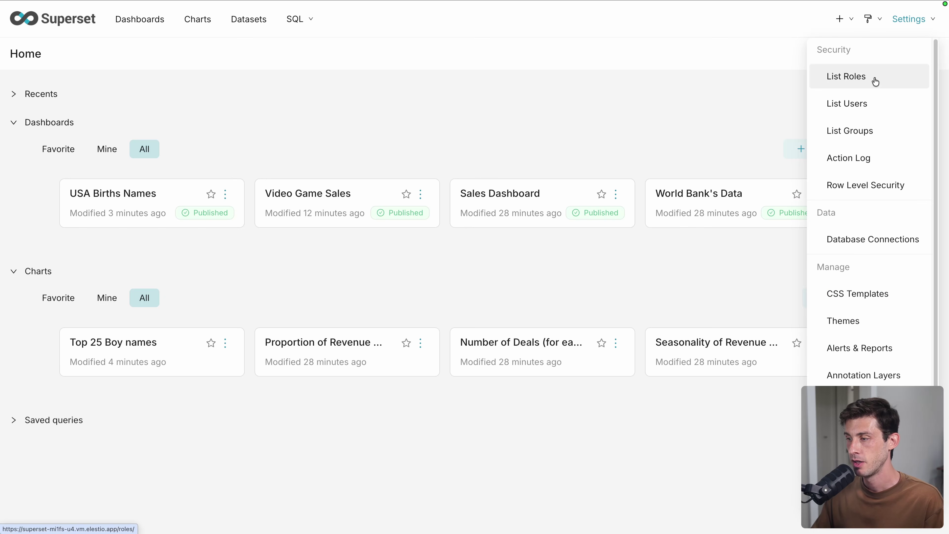
{"action": "left_click", "coordinate": [860, 105]}
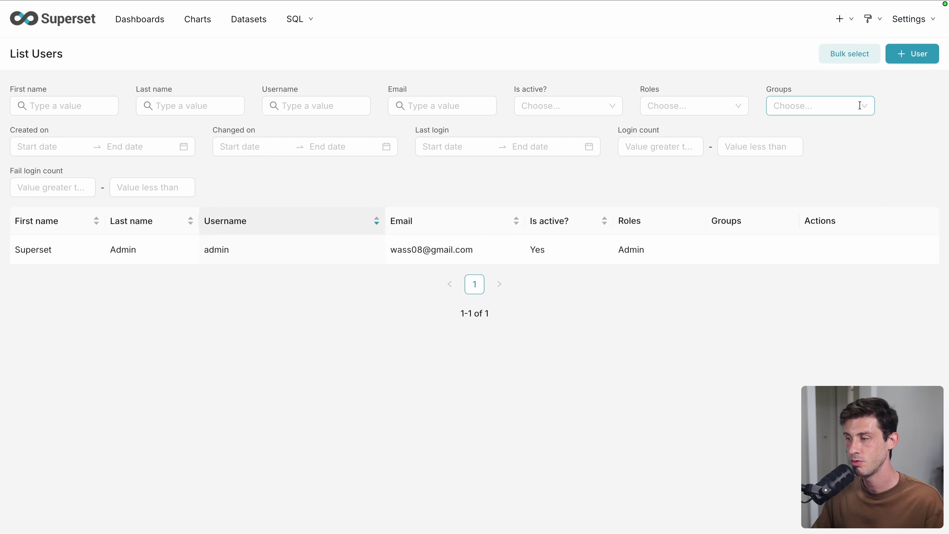
{"action": "left_click", "coordinate": [915, 59]}
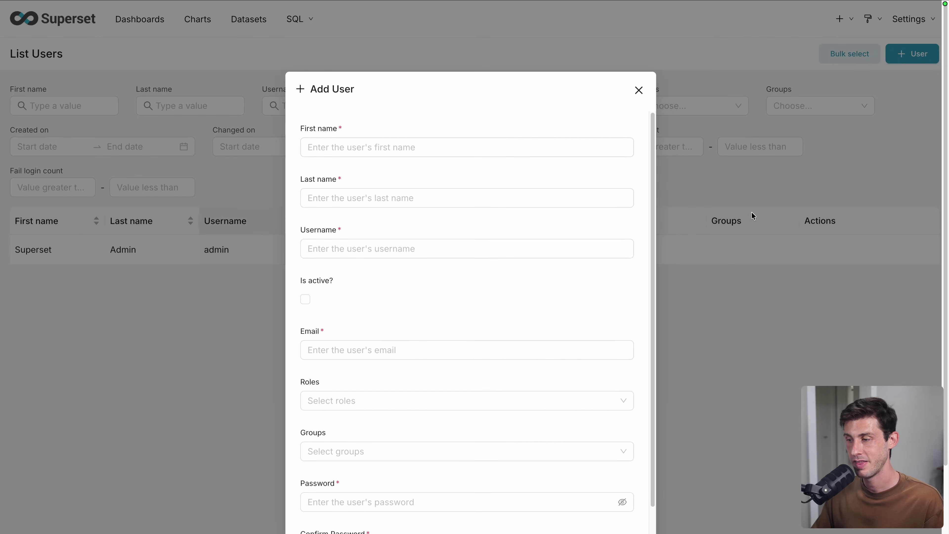
{"action": "left_click", "coordinate": [822, 190]}
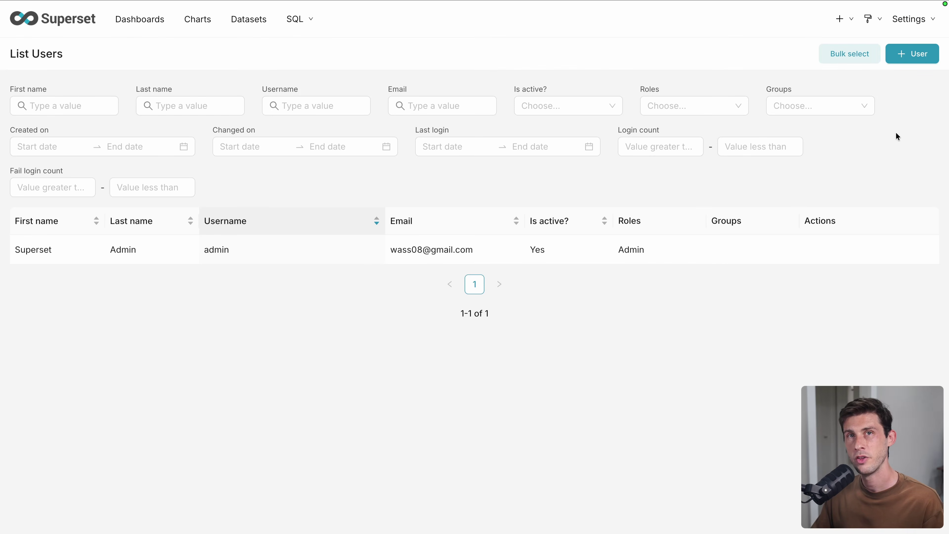
{"action": "mouse_move", "coordinate": [923, 21]}
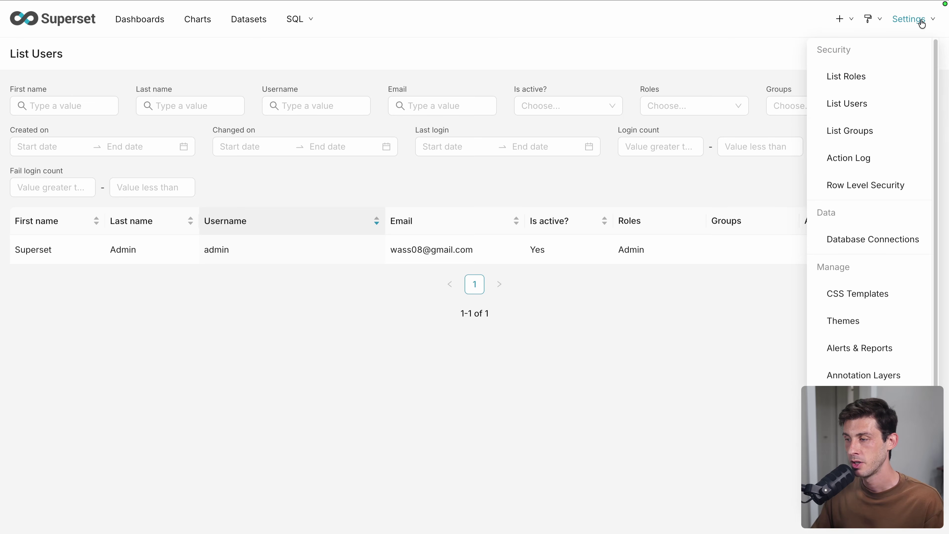
Open the role list and view the available permissions in a blank Add Role form
{"action": "left_click", "coordinate": [865, 82]}
{"action": "mouse_move", "coordinate": [783, 154]}
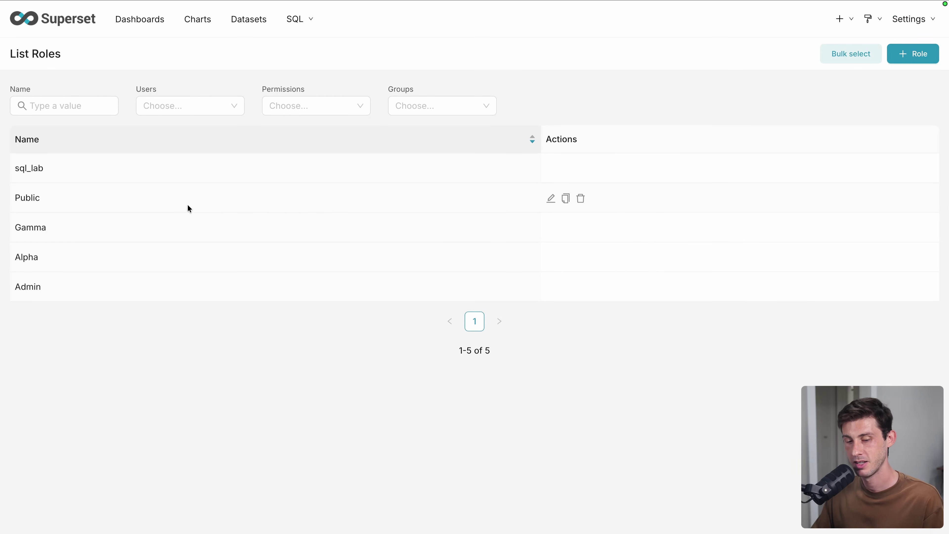
{"action": "left_click", "coordinate": [908, 54]}
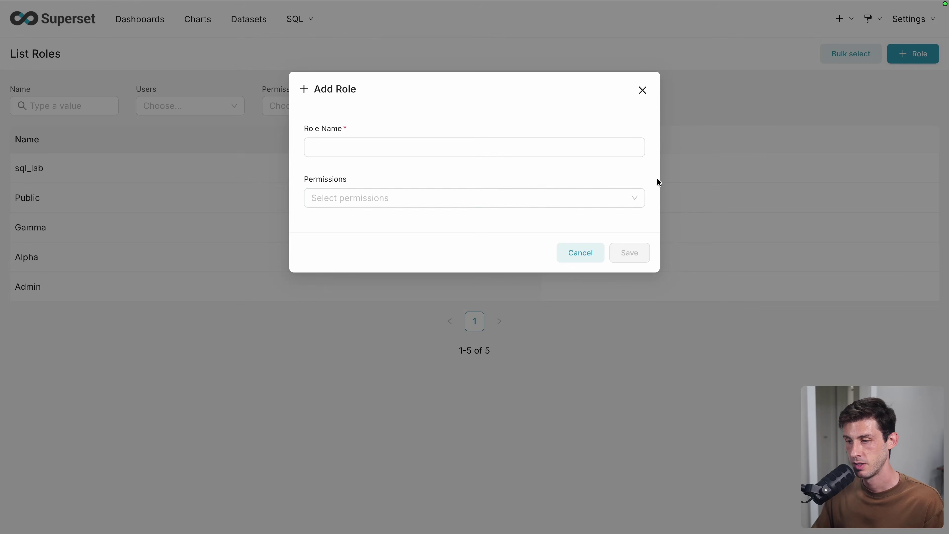
{"action": "left_click", "coordinate": [420, 202]}
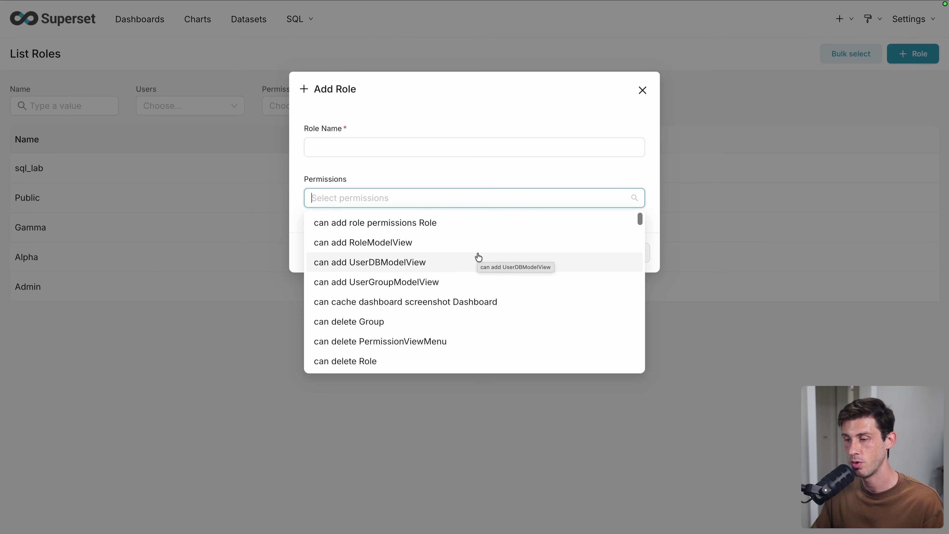
Open the group list and view the role choices in a blank Add Group form, closing it without creating a group
{"action": "left_click", "coordinate": [911, 23]}
{"action": "left_click", "coordinate": [888, 131]}
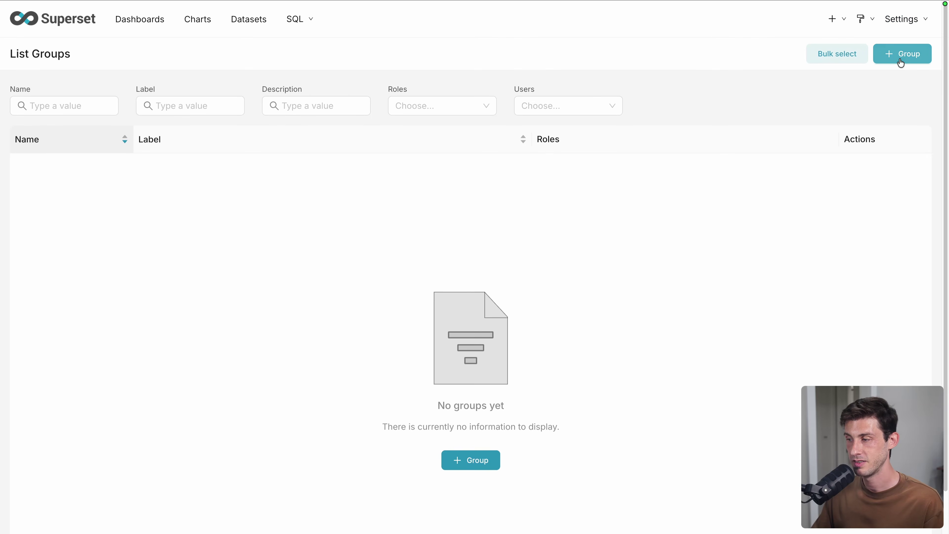
{"action": "left_click", "coordinate": [901, 60]}
{"action": "left_click", "coordinate": [335, 300]}
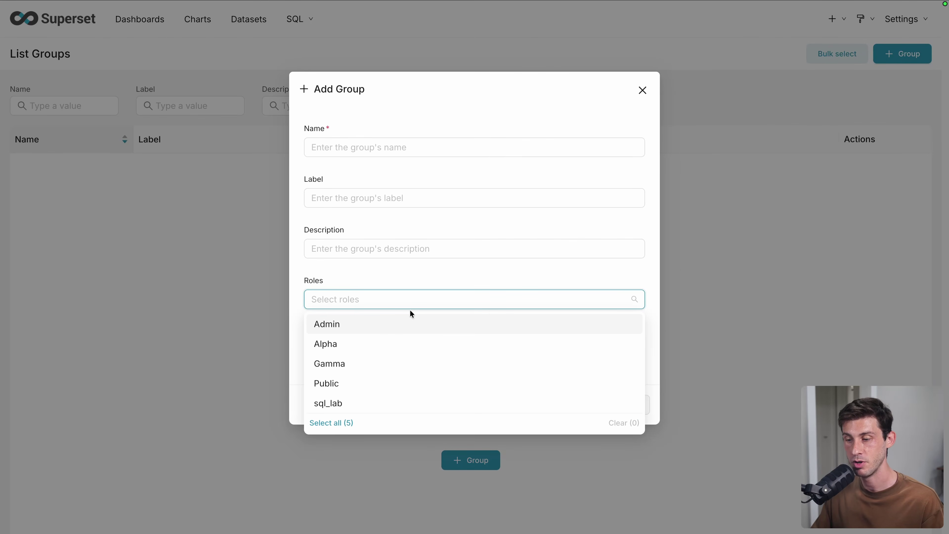
{"action": "left_click", "coordinate": [643, 91]}
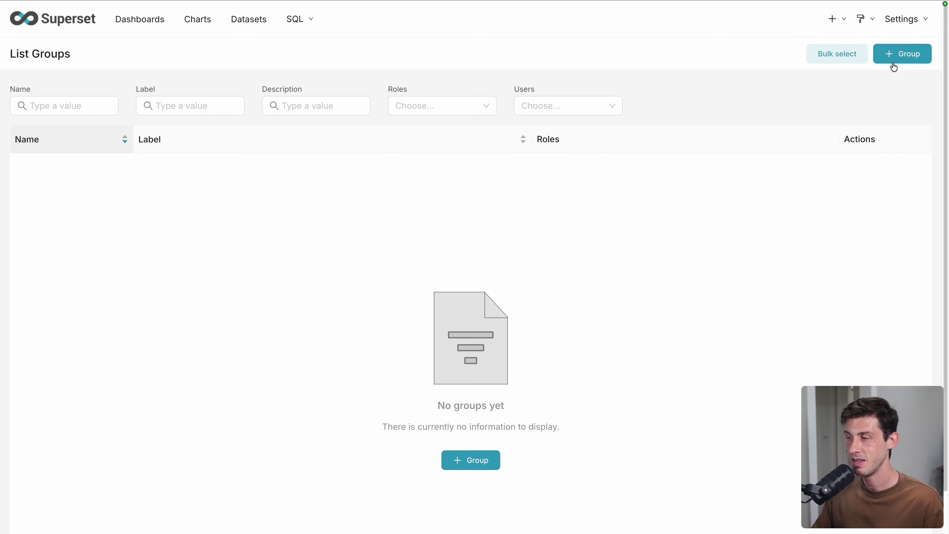
Start a new row level security rule named Only Boy for the main.birth_names dataset
{"action": "mouse_move", "coordinate": [906, 23]}
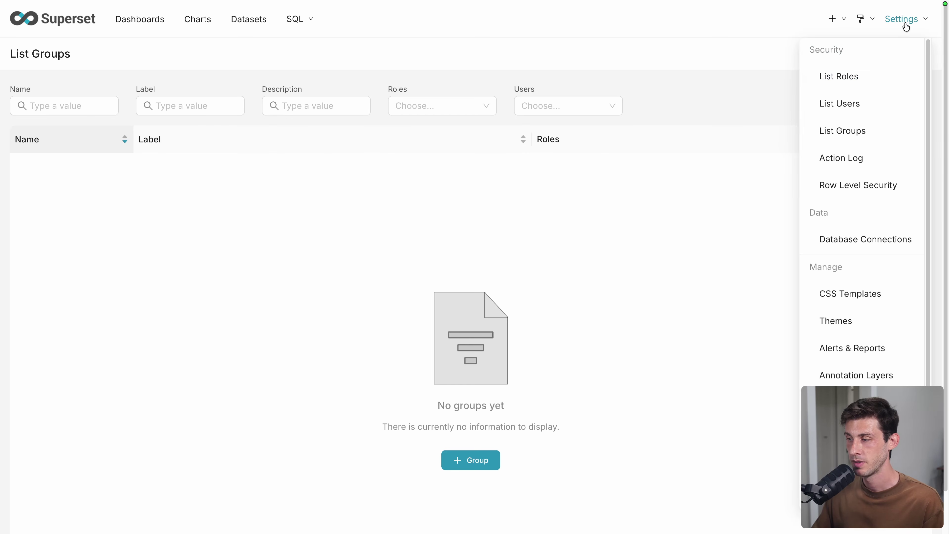
{"action": "left_click", "coordinate": [843, 184]}
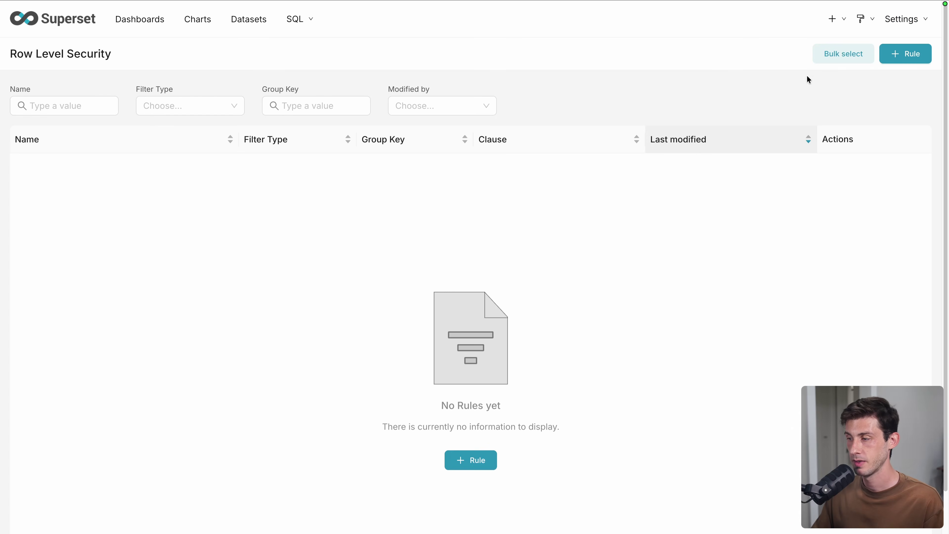
{"action": "left_click", "coordinate": [906, 54]}
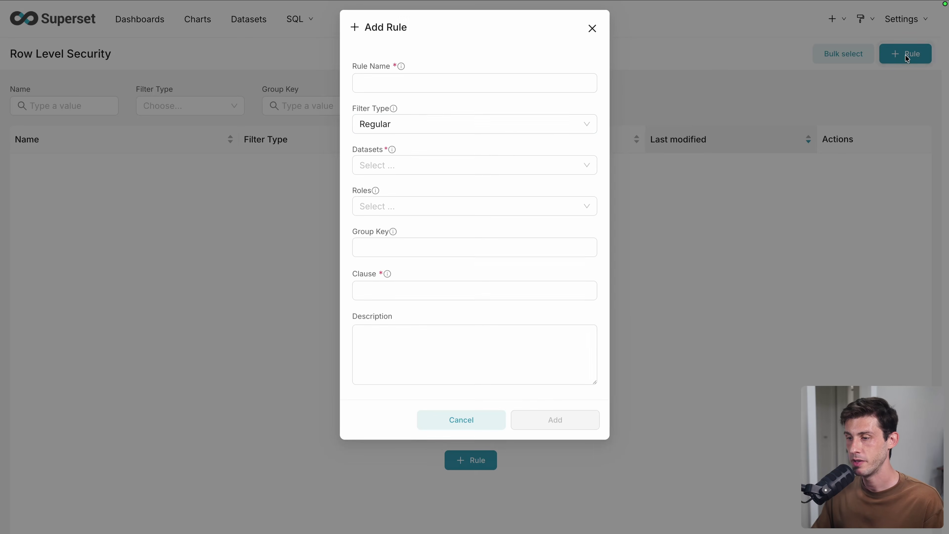
{"action": "left_click", "coordinate": [466, 86]}
{"action": "type", "text": "Only Boy"}
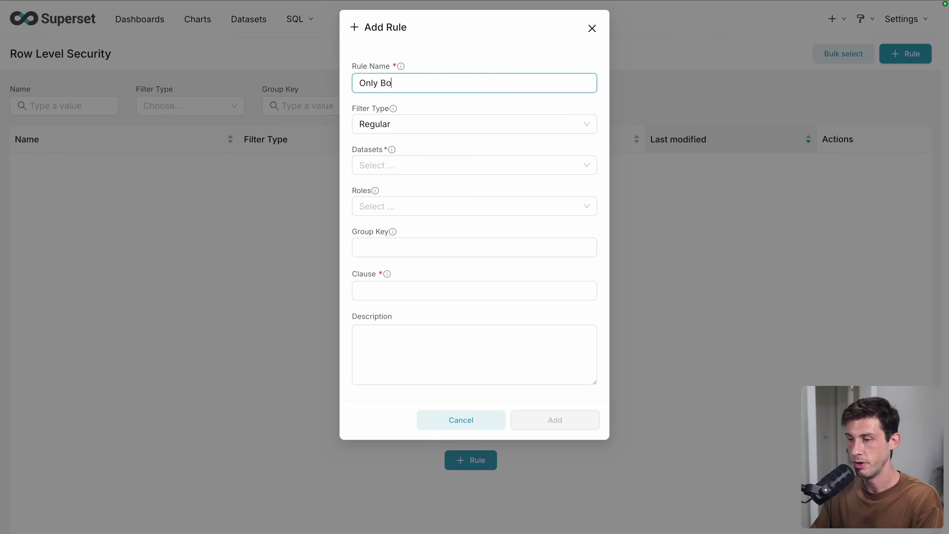
{"action": "left_click", "coordinate": [465, 168]}
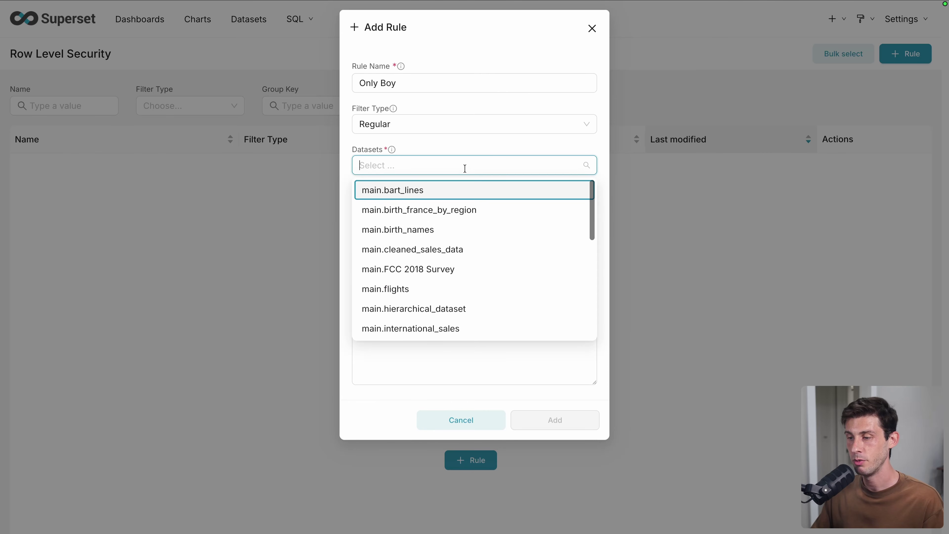
{"action": "left_click", "coordinate": [476, 231]}
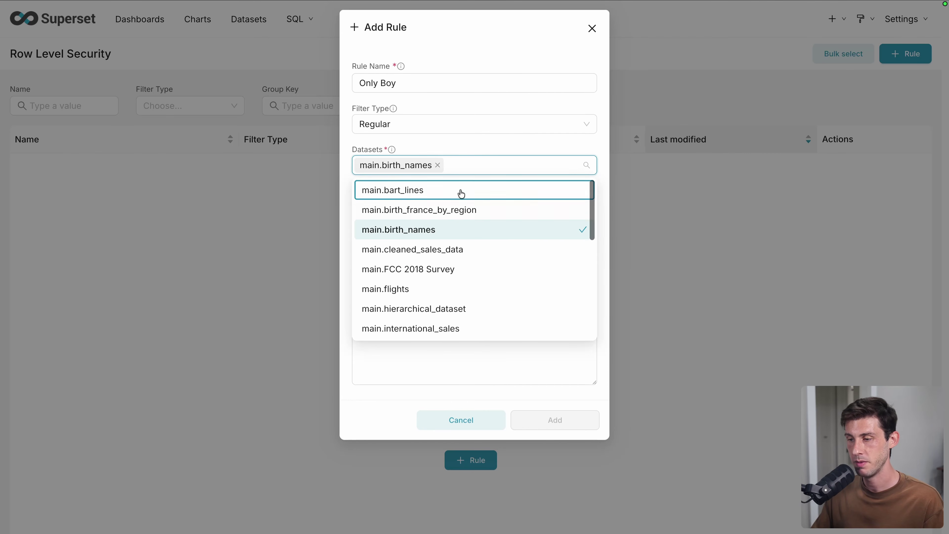
{"action": "left_click", "coordinate": [493, 149]}
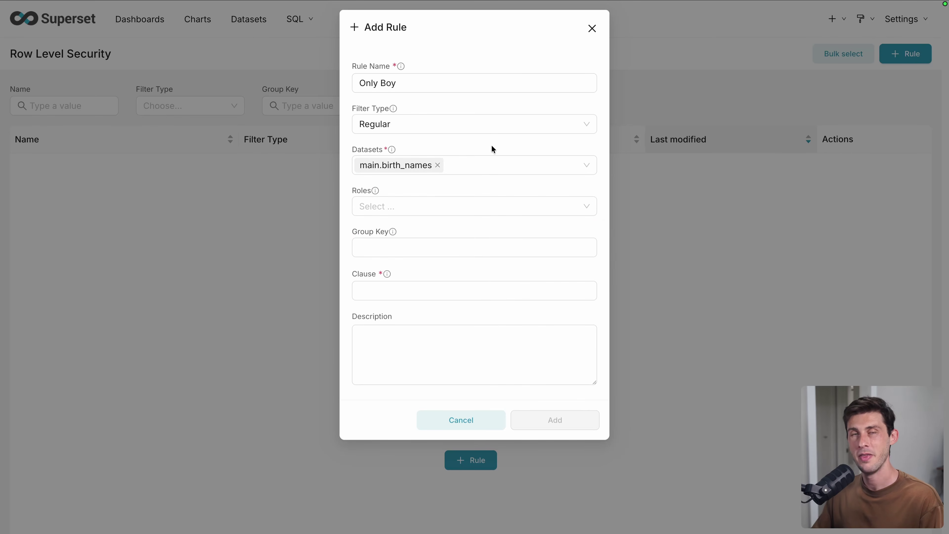
Assign the rule to the Public role, set its clause to gender='boy' and add it
{"action": "left_click", "coordinate": [435, 204]}
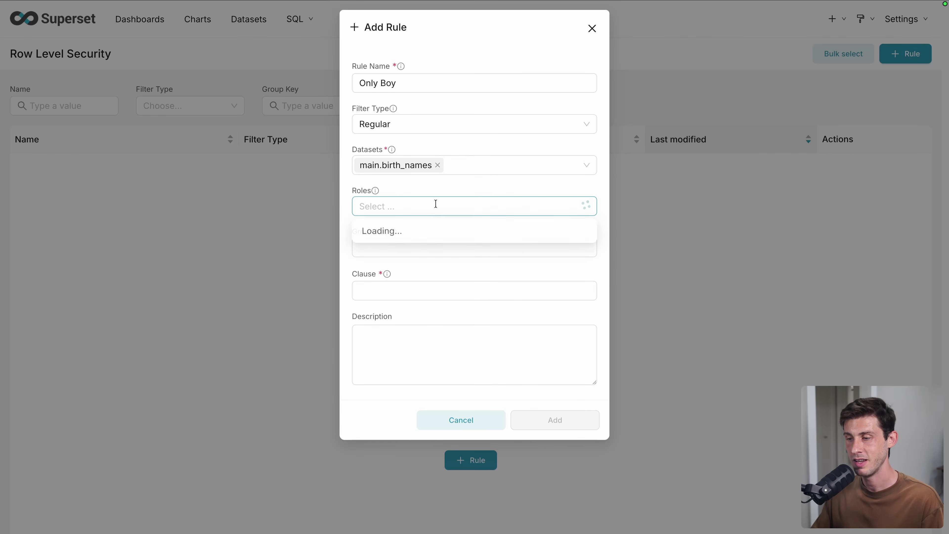
{"action": "left_click", "coordinate": [388, 290]}
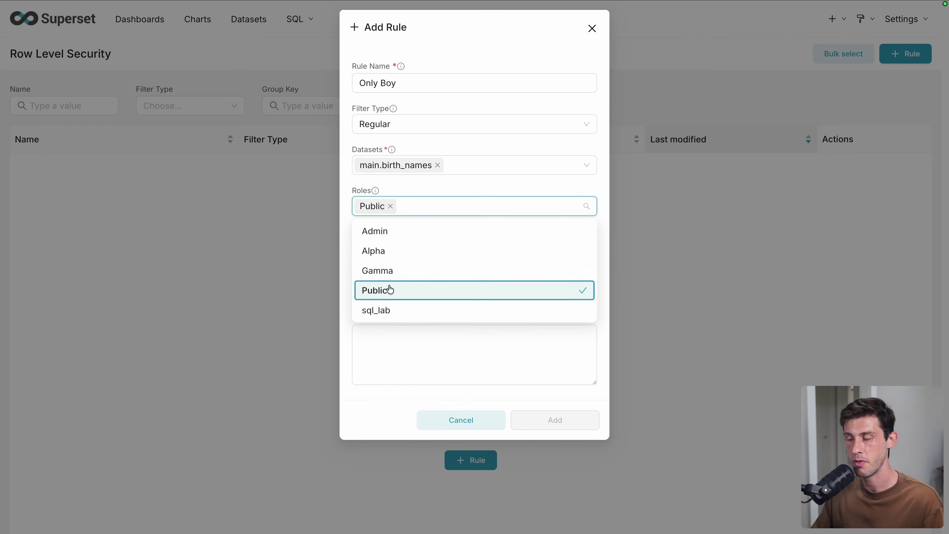
{"action": "left_click", "coordinate": [349, 240]}
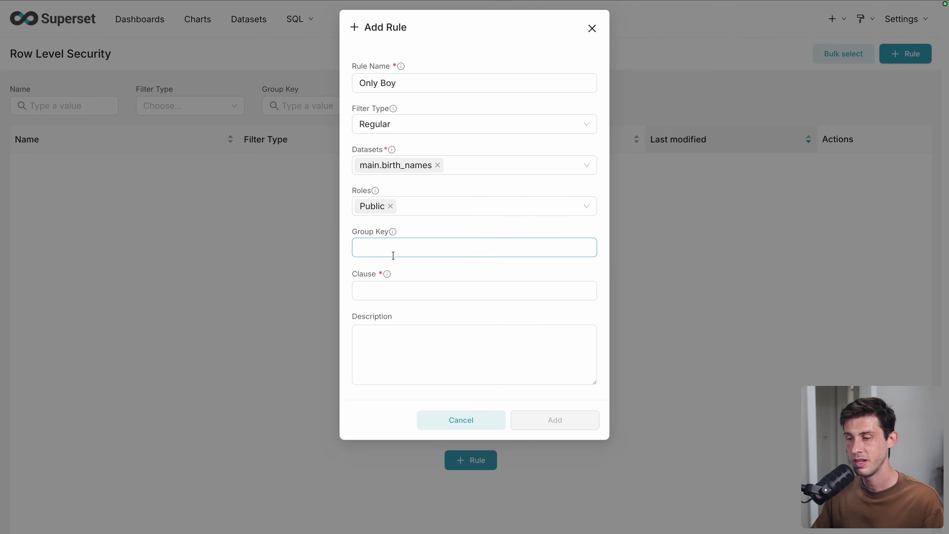
{"action": "left_click", "coordinate": [383, 285]}
{"action": "mouse_move", "coordinate": [390, 280]}
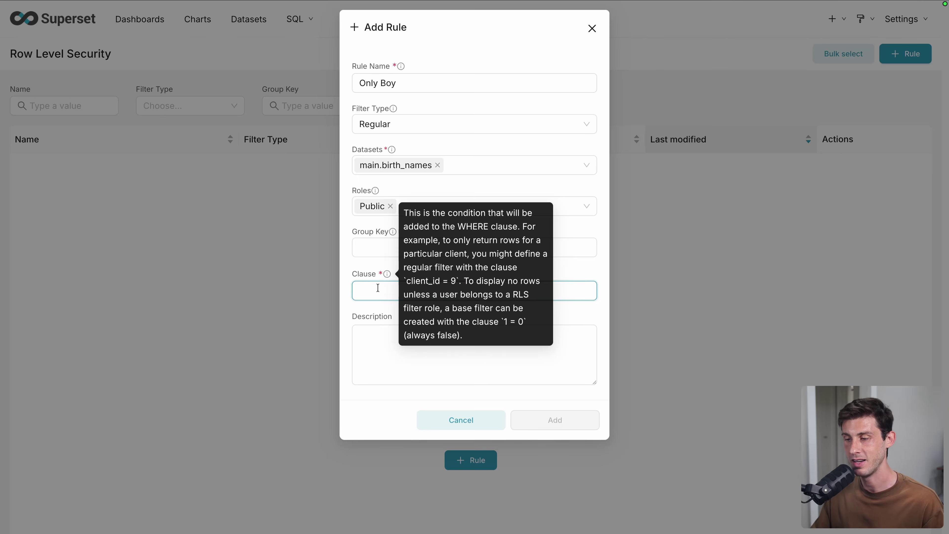
{"action": "type", "text": "gender='boy"}
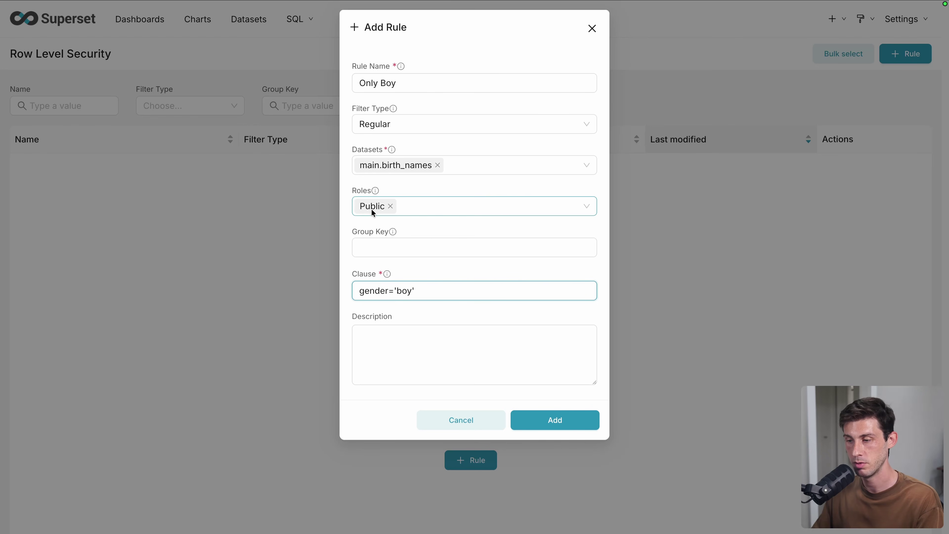
{"action": "left_click", "coordinate": [561, 420]}
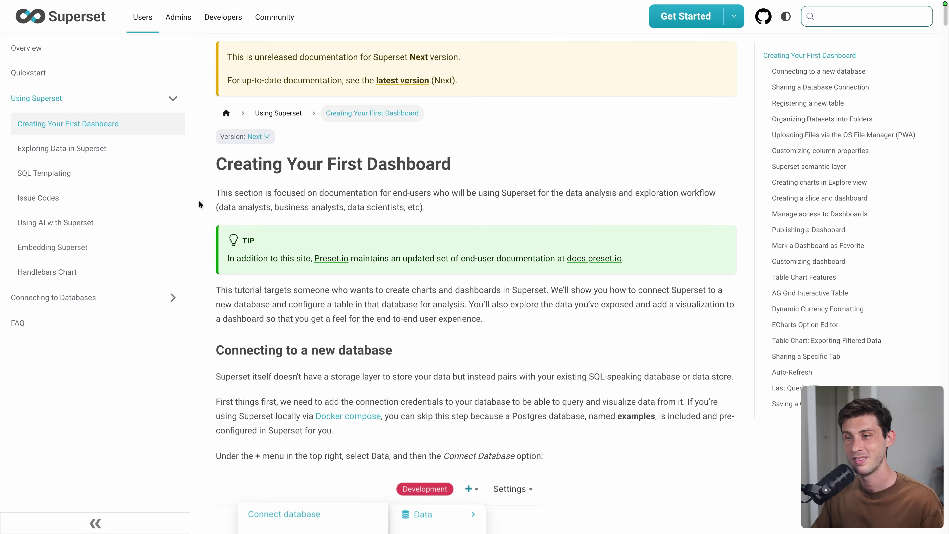
Read how to connect a new database in the Creating Your First Dashboard page of the Superset documentation
{"action": "scroll", "coordinate": [207, 205], "scroll_direction": "down", "scroll_amount": 4}
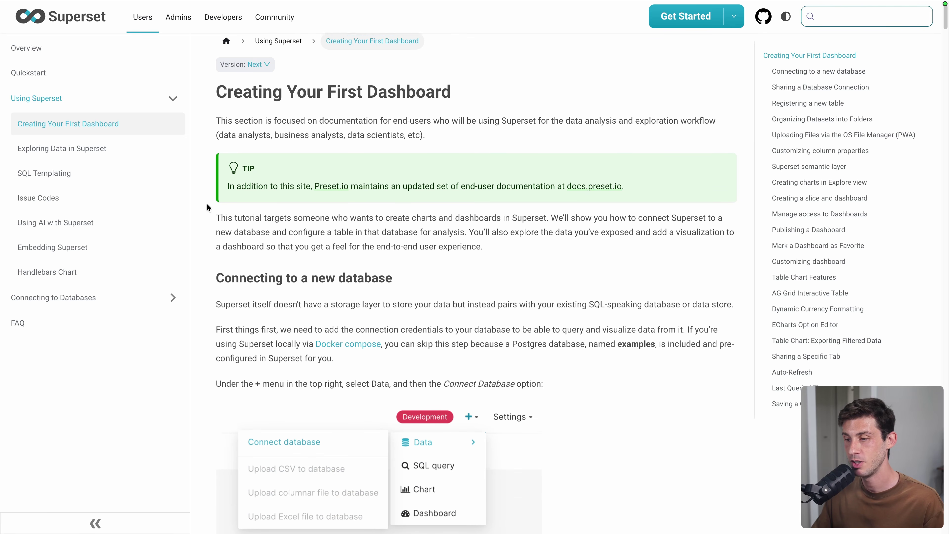
{"action": "scroll", "coordinate": [207, 204], "scroll_direction": "down", "scroll_amount": 3}
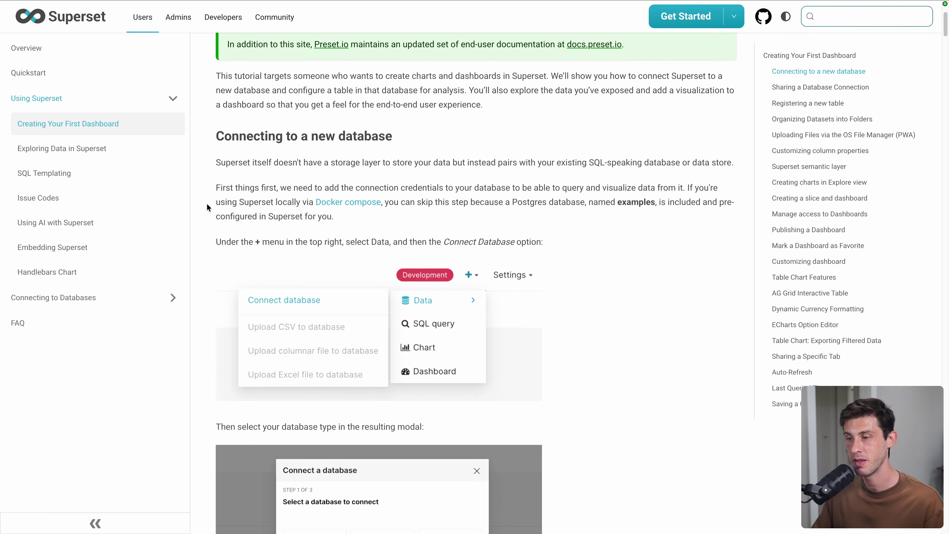
{"action": "scroll", "coordinate": [207, 204], "scroll_direction": "down", "scroll_amount": 5}
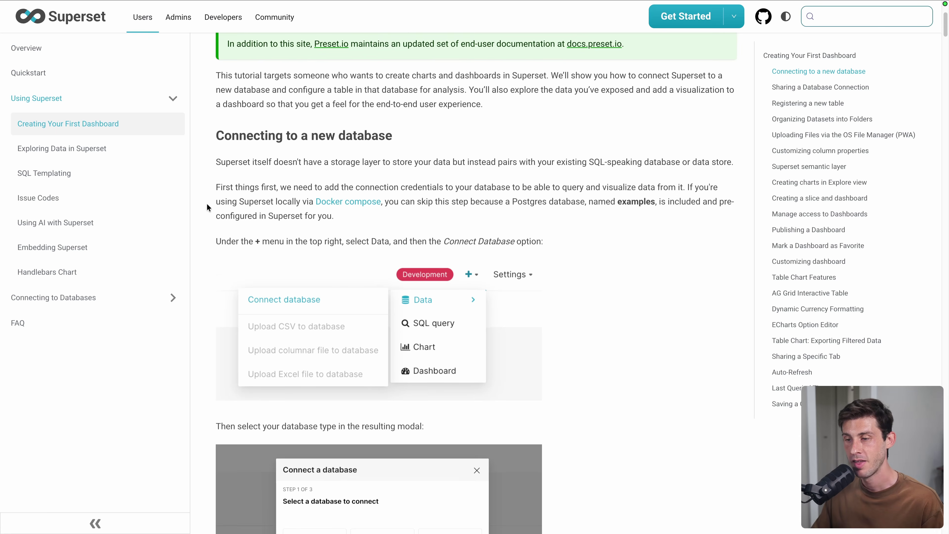
{"action": "scroll", "coordinate": [207, 207], "scroll_direction": "down", "scroll_amount": 1}
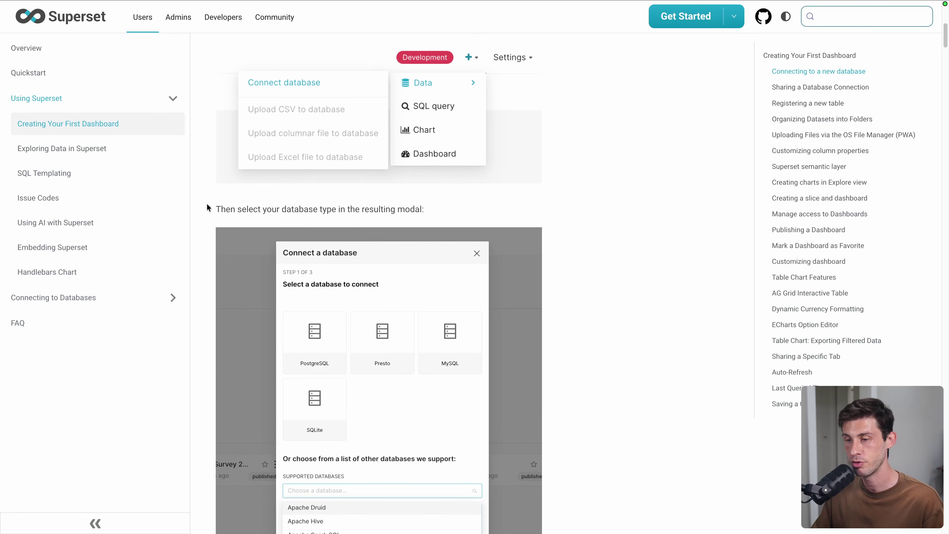
{"action": "scroll", "coordinate": [207, 204], "scroll_direction": "down", "scroll_amount": 4}
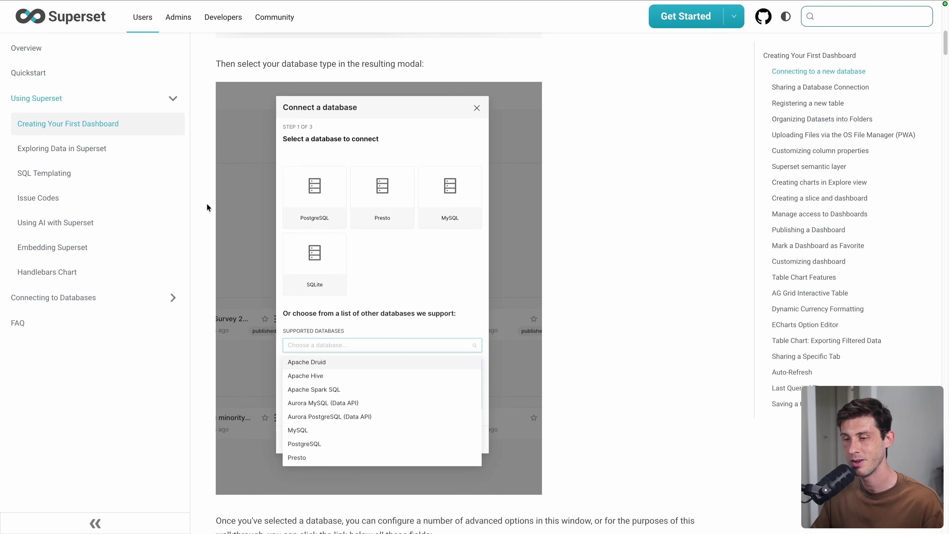
{"action": "scroll", "coordinate": [208, 205], "scroll_direction": "down", "scroll_amount": 8}
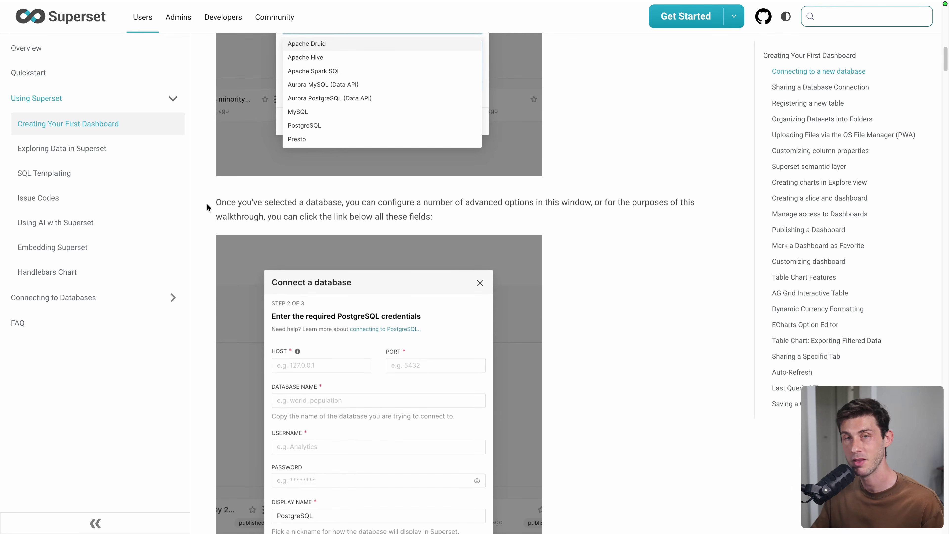